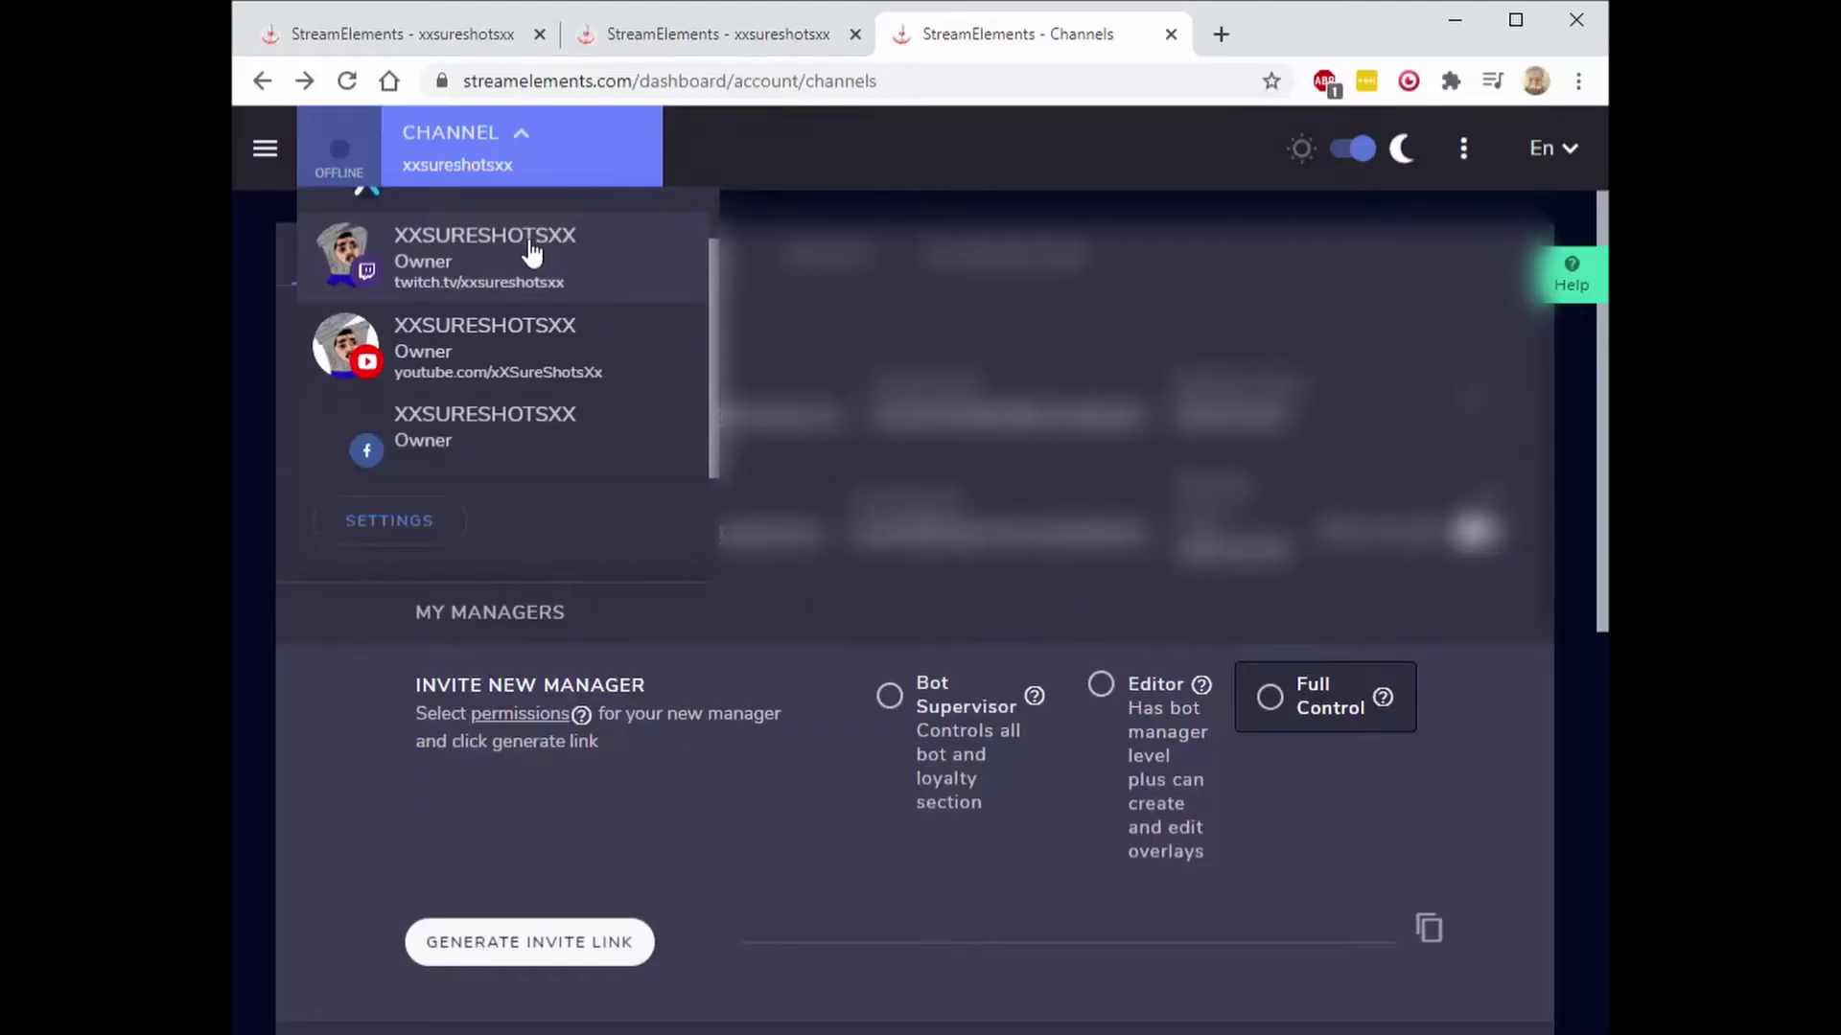
- Open the Themes gallery and start an overlay from the Joyride Animated Super Theme
left_click(264, 150)
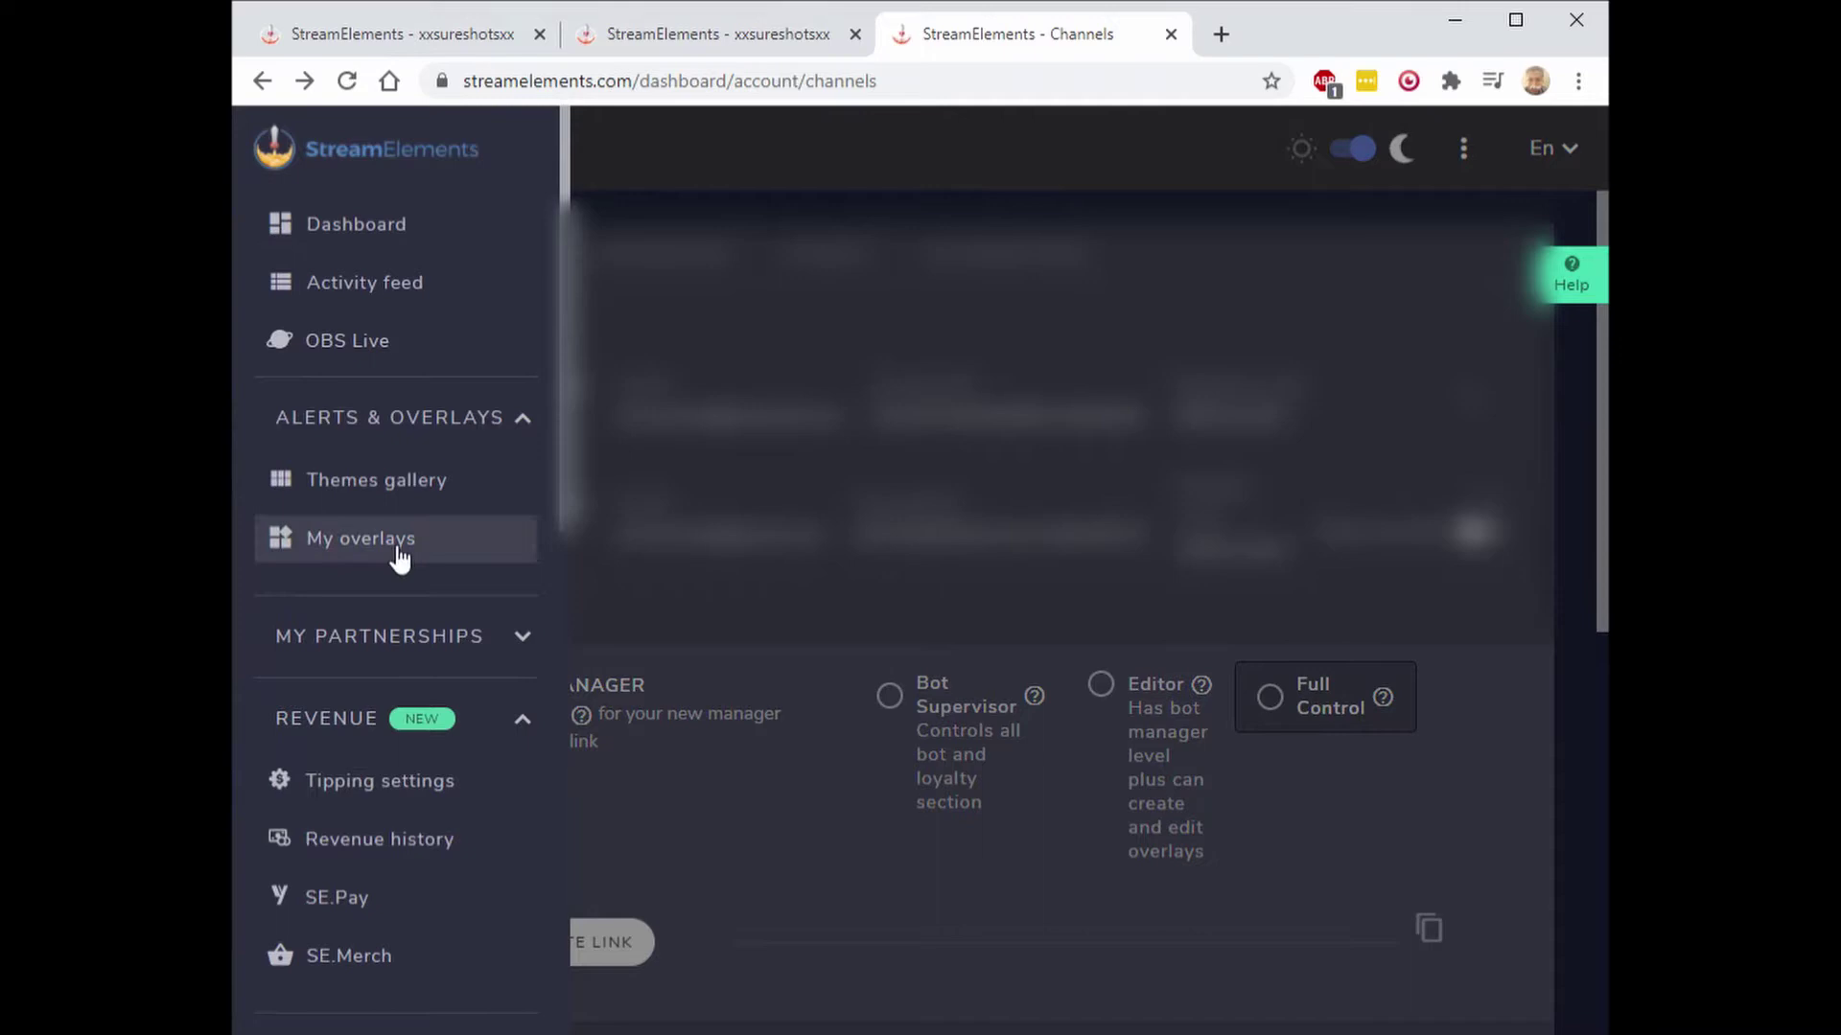
left_click(389, 480)
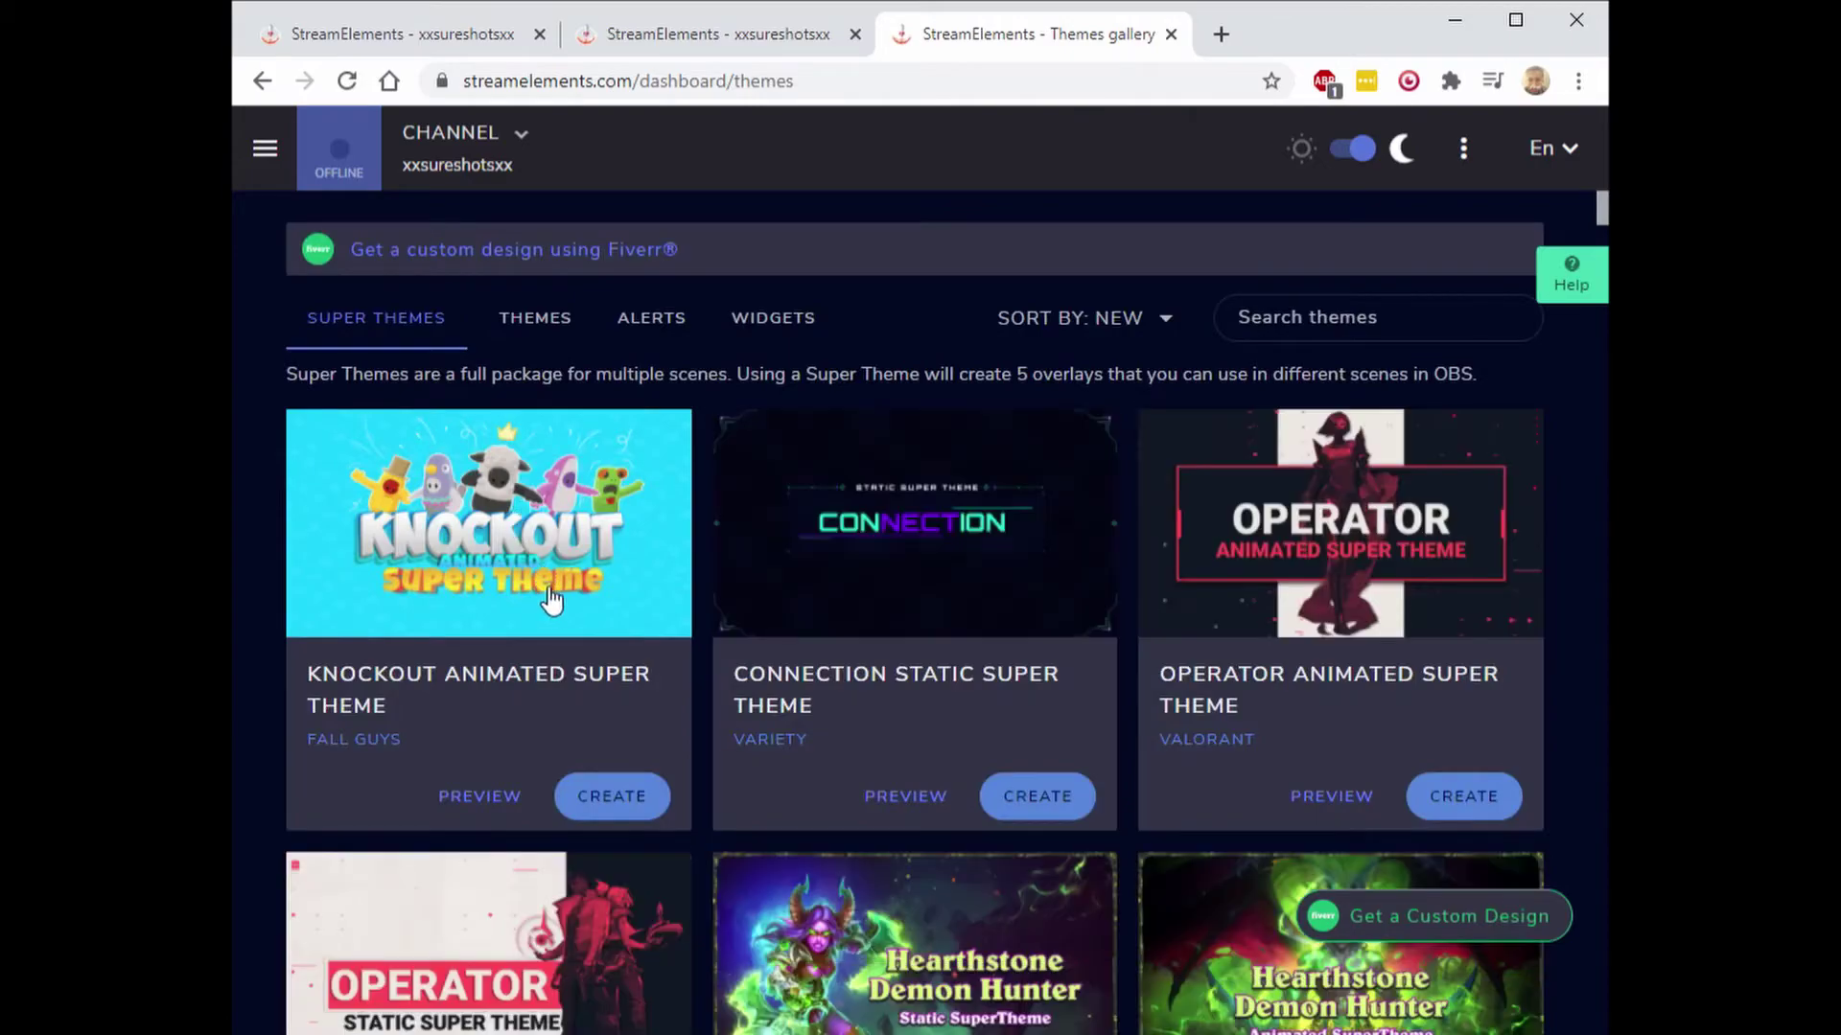
scroll(569, 633, "down", 5)
scroll(568, 638, "down", 20)
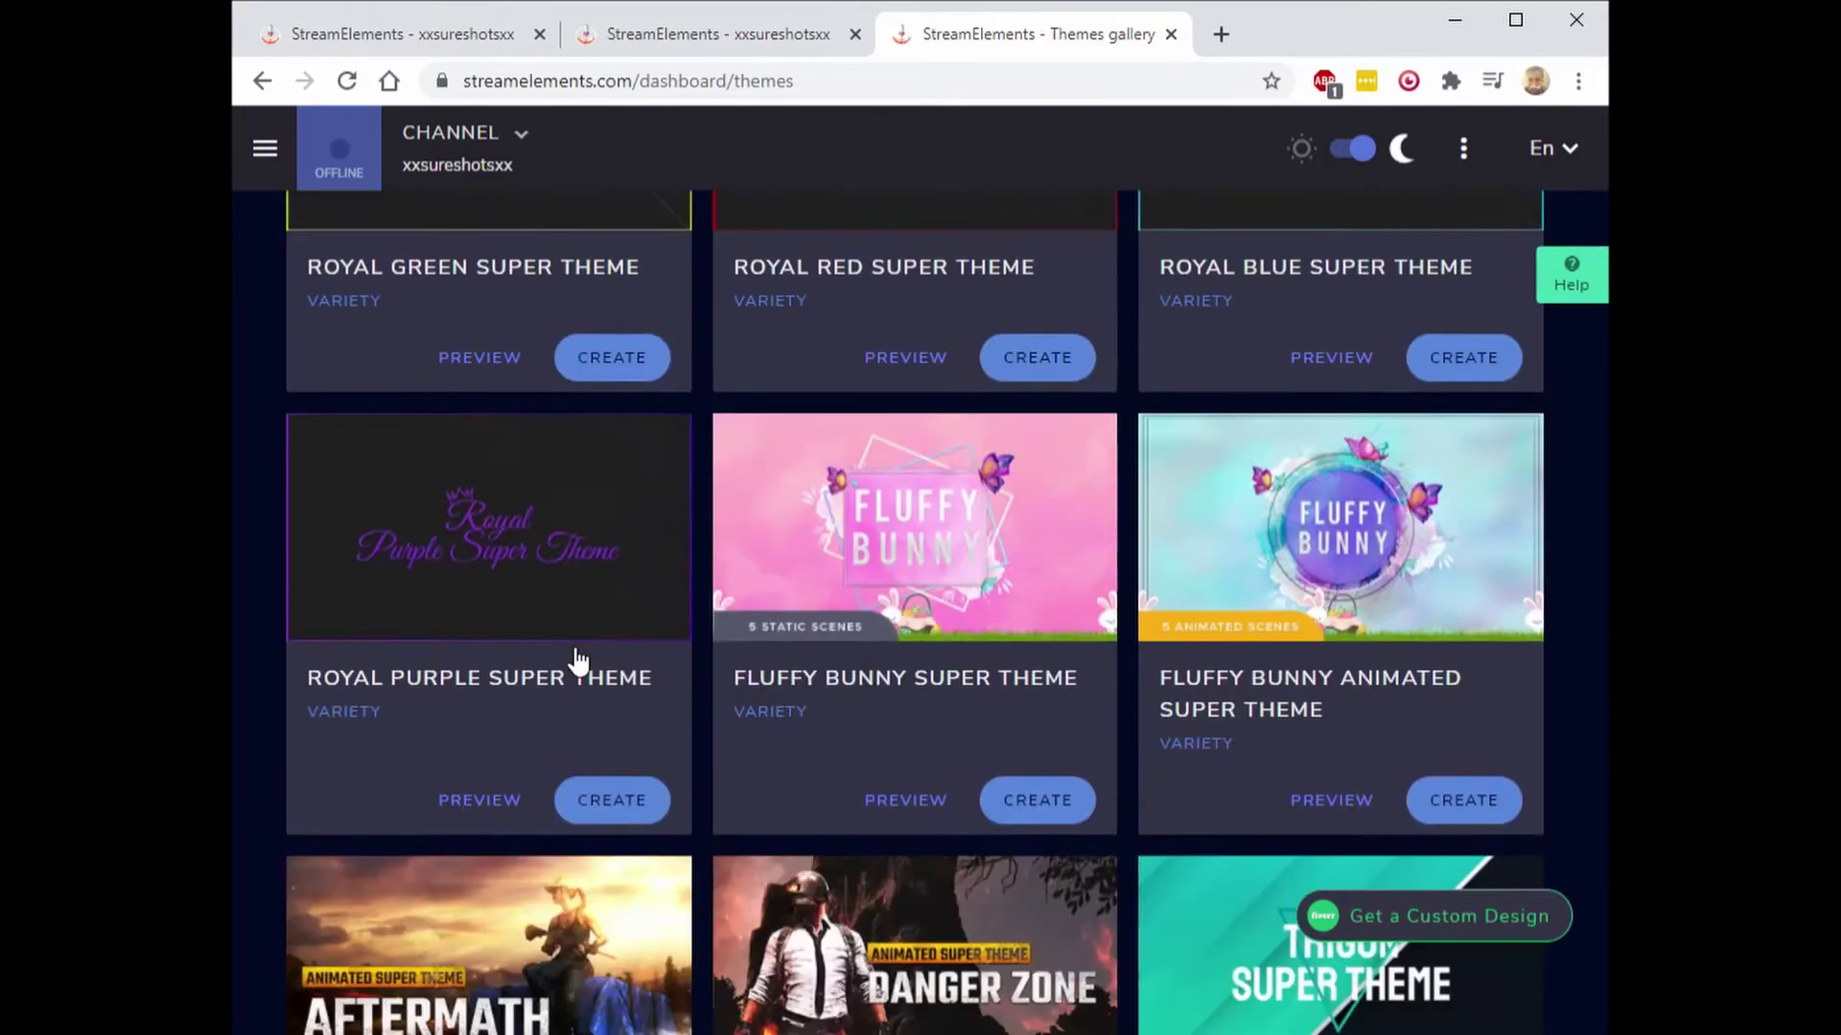
scroll(570, 650, "down", 15)
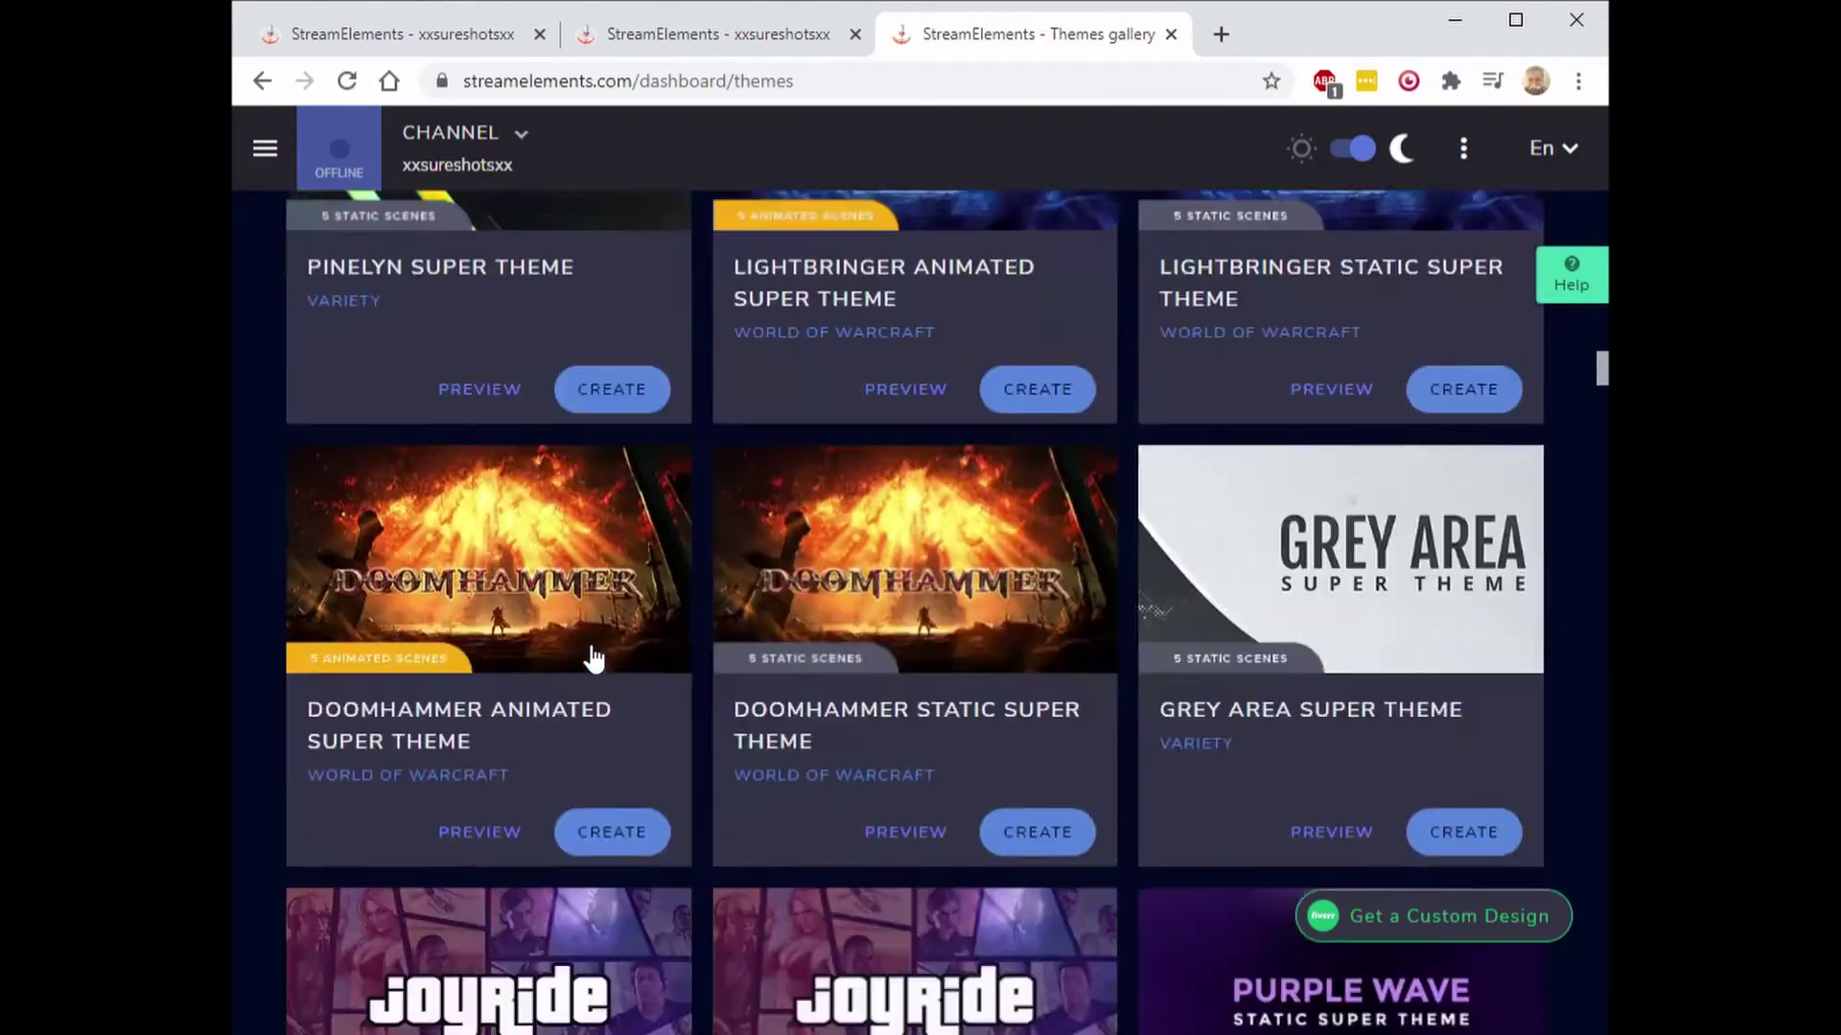
scroll(589, 642, "down", 7)
left_click(598, 584)
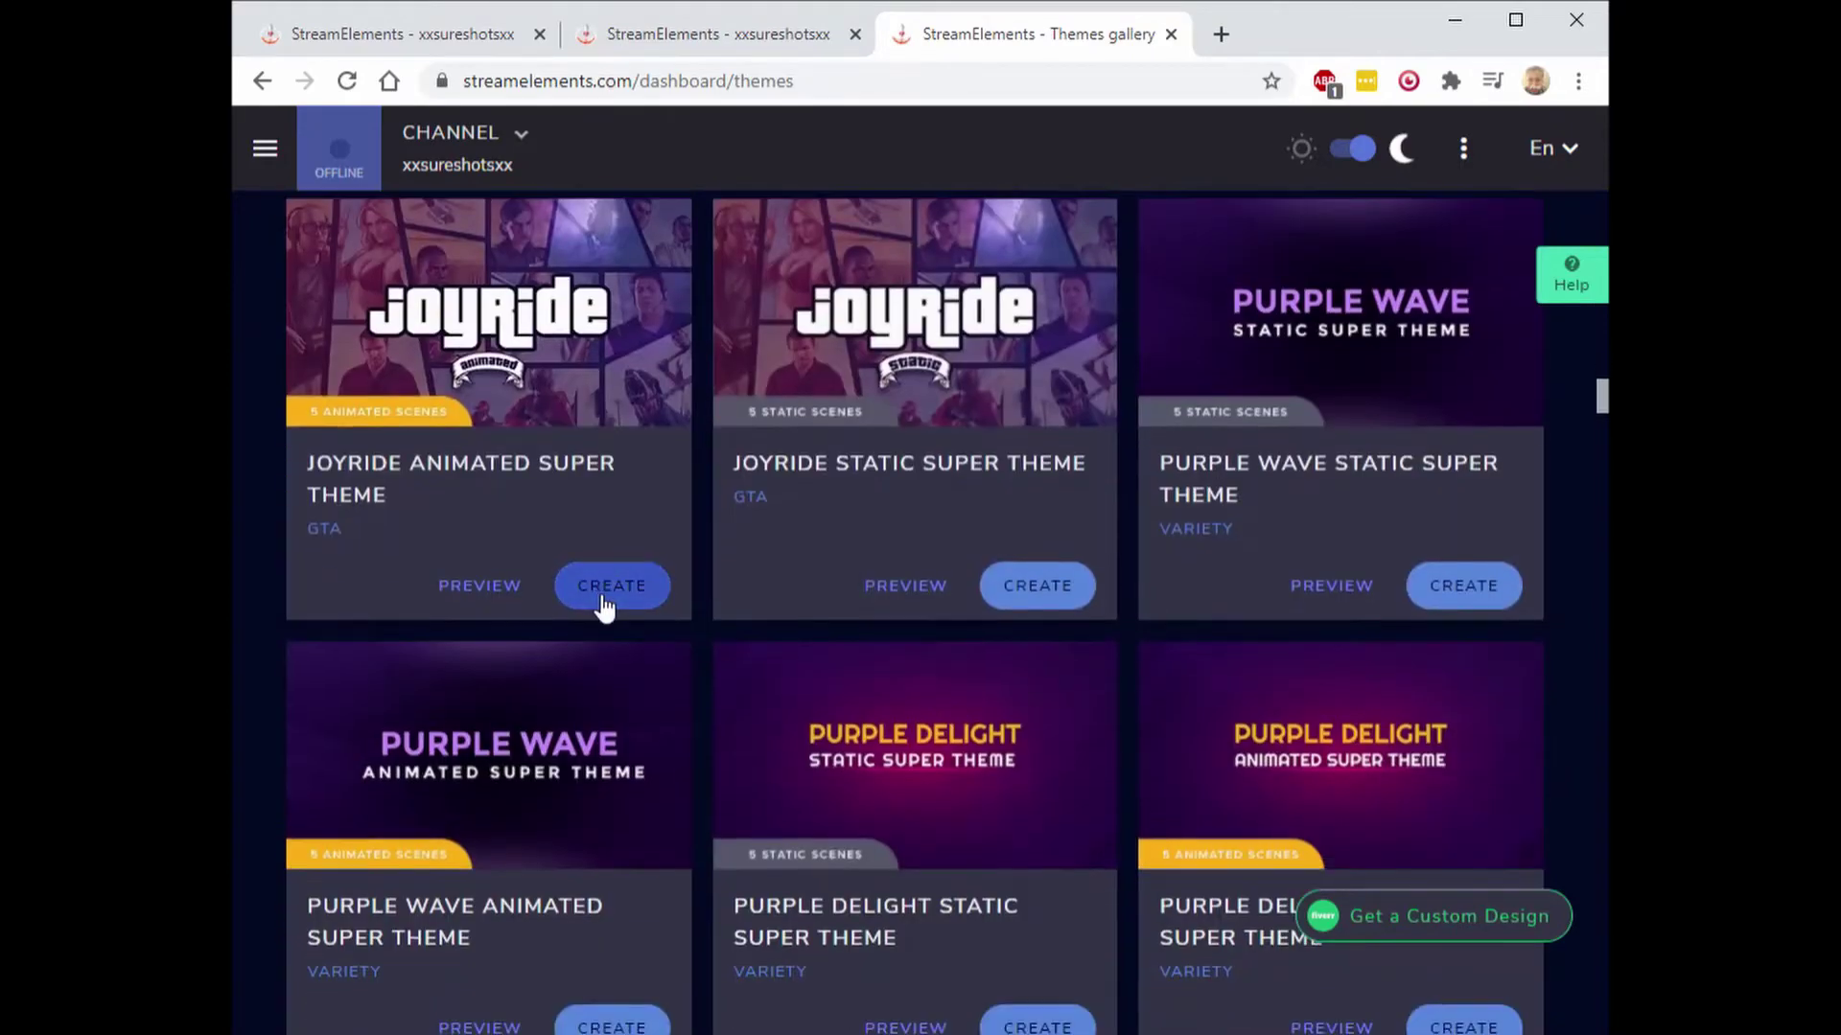
- Name the Joyride overlays 'any name', create them, and browse them in My overlays
left_click(762, 733)
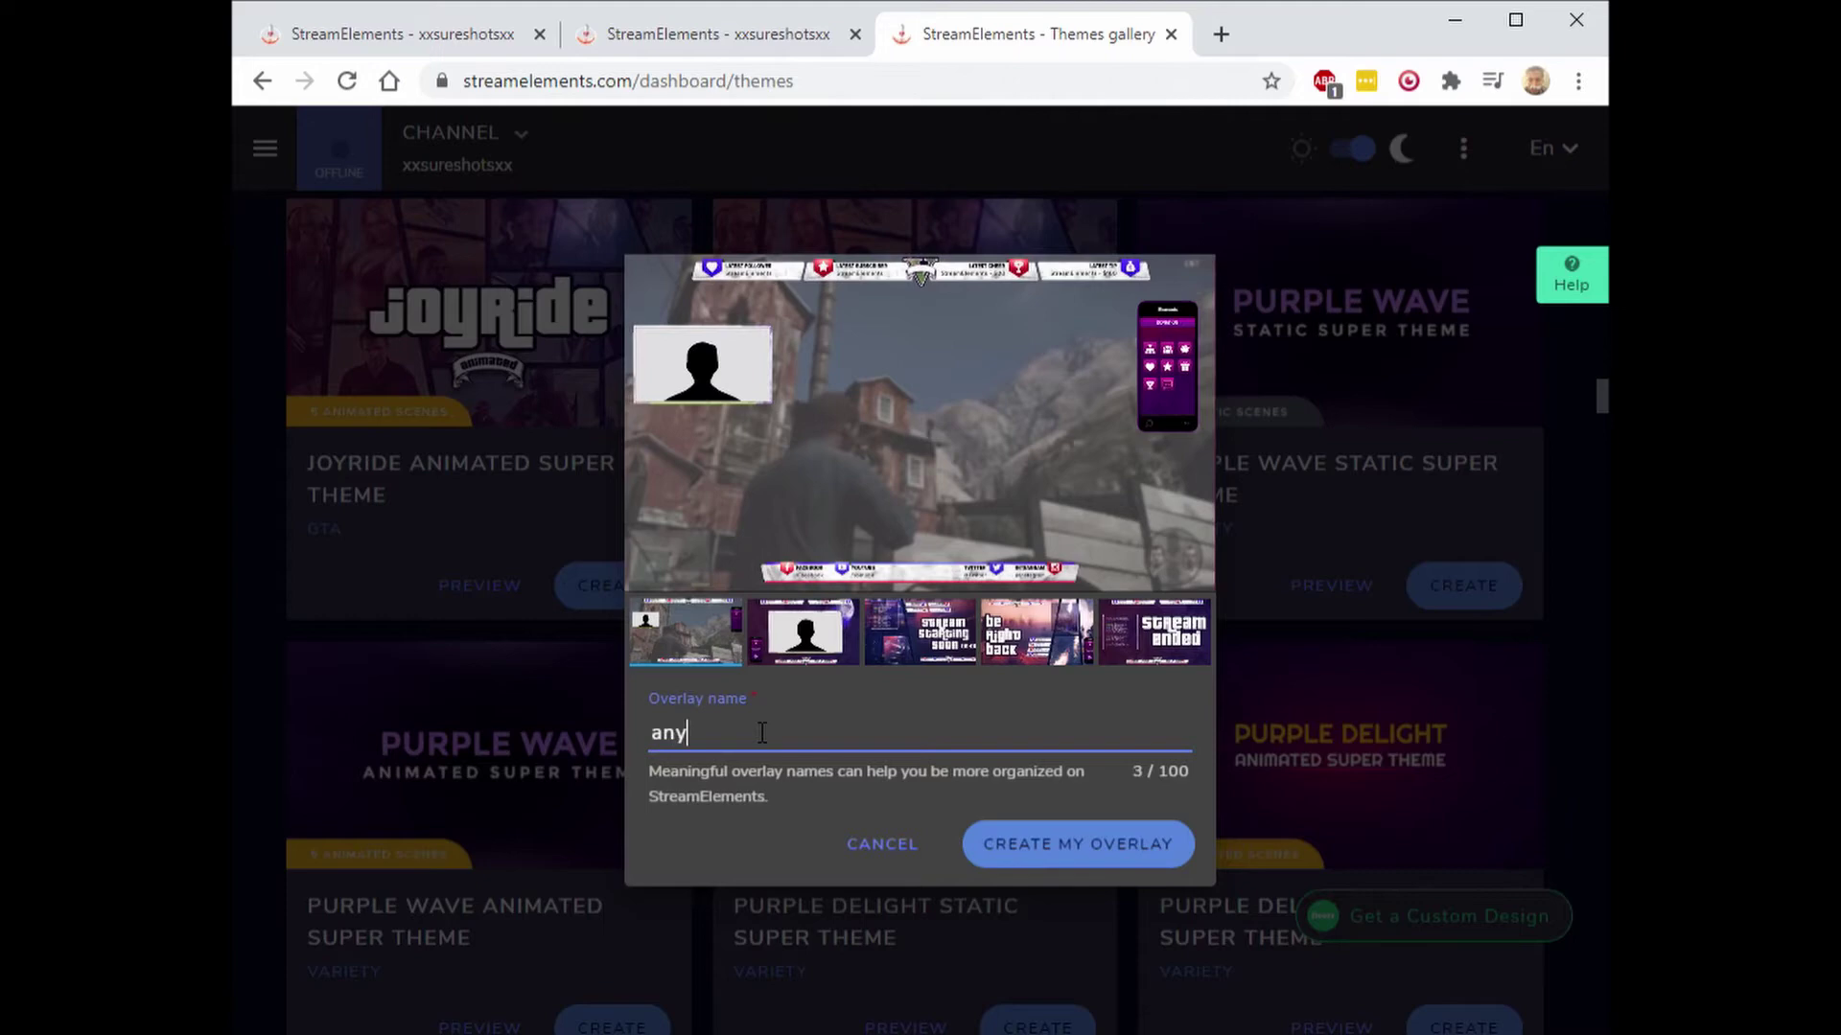
left_click(1093, 839)
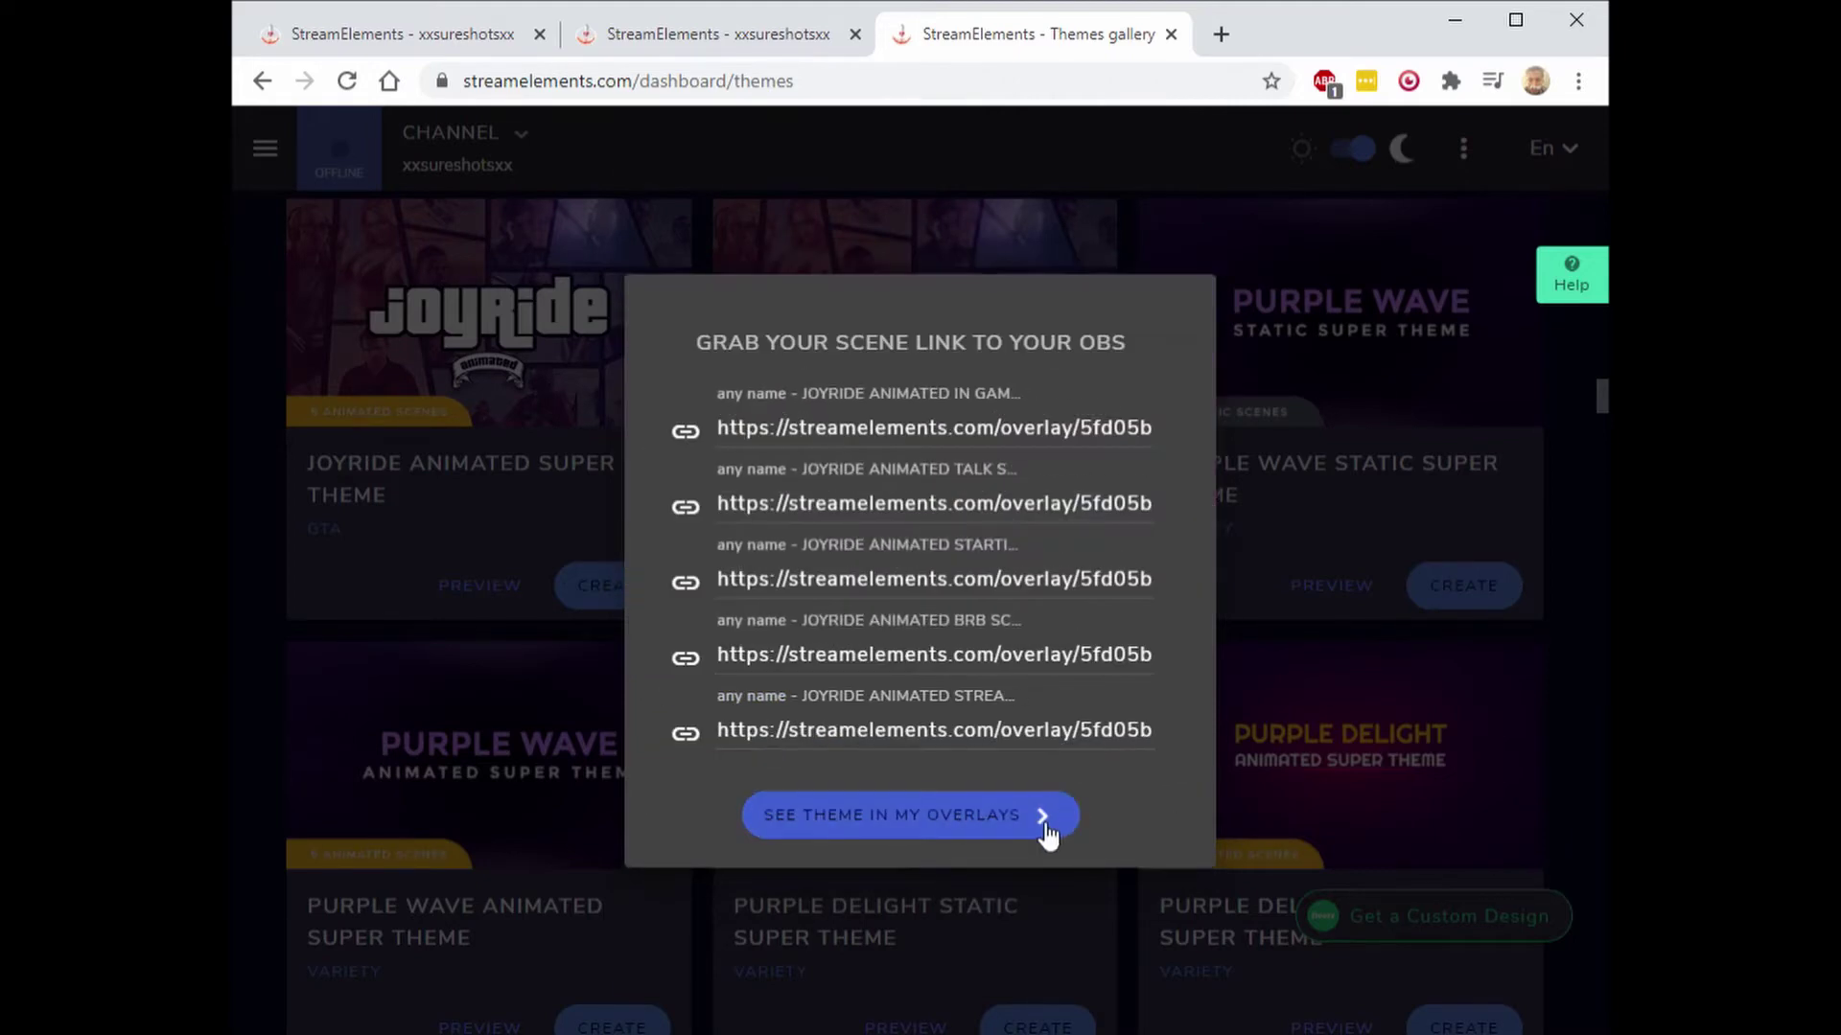
left_click(1044, 834)
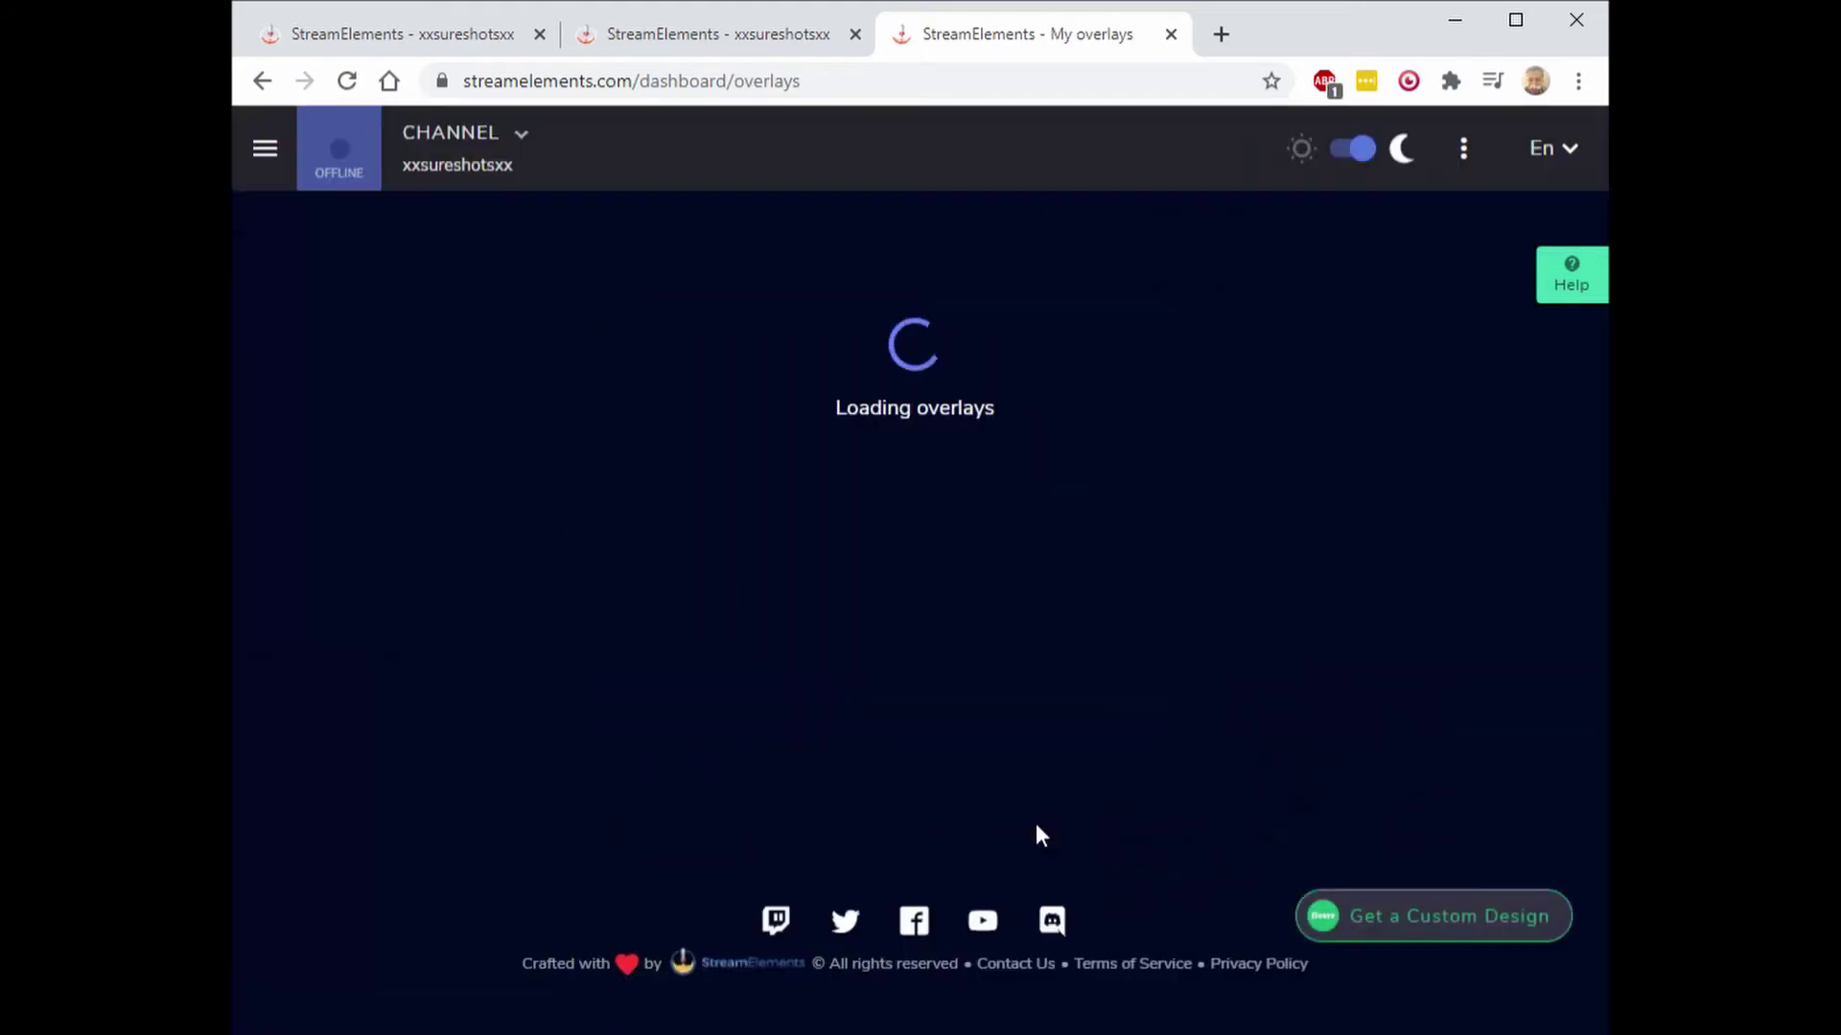
scroll(936, 801, "down", 10)
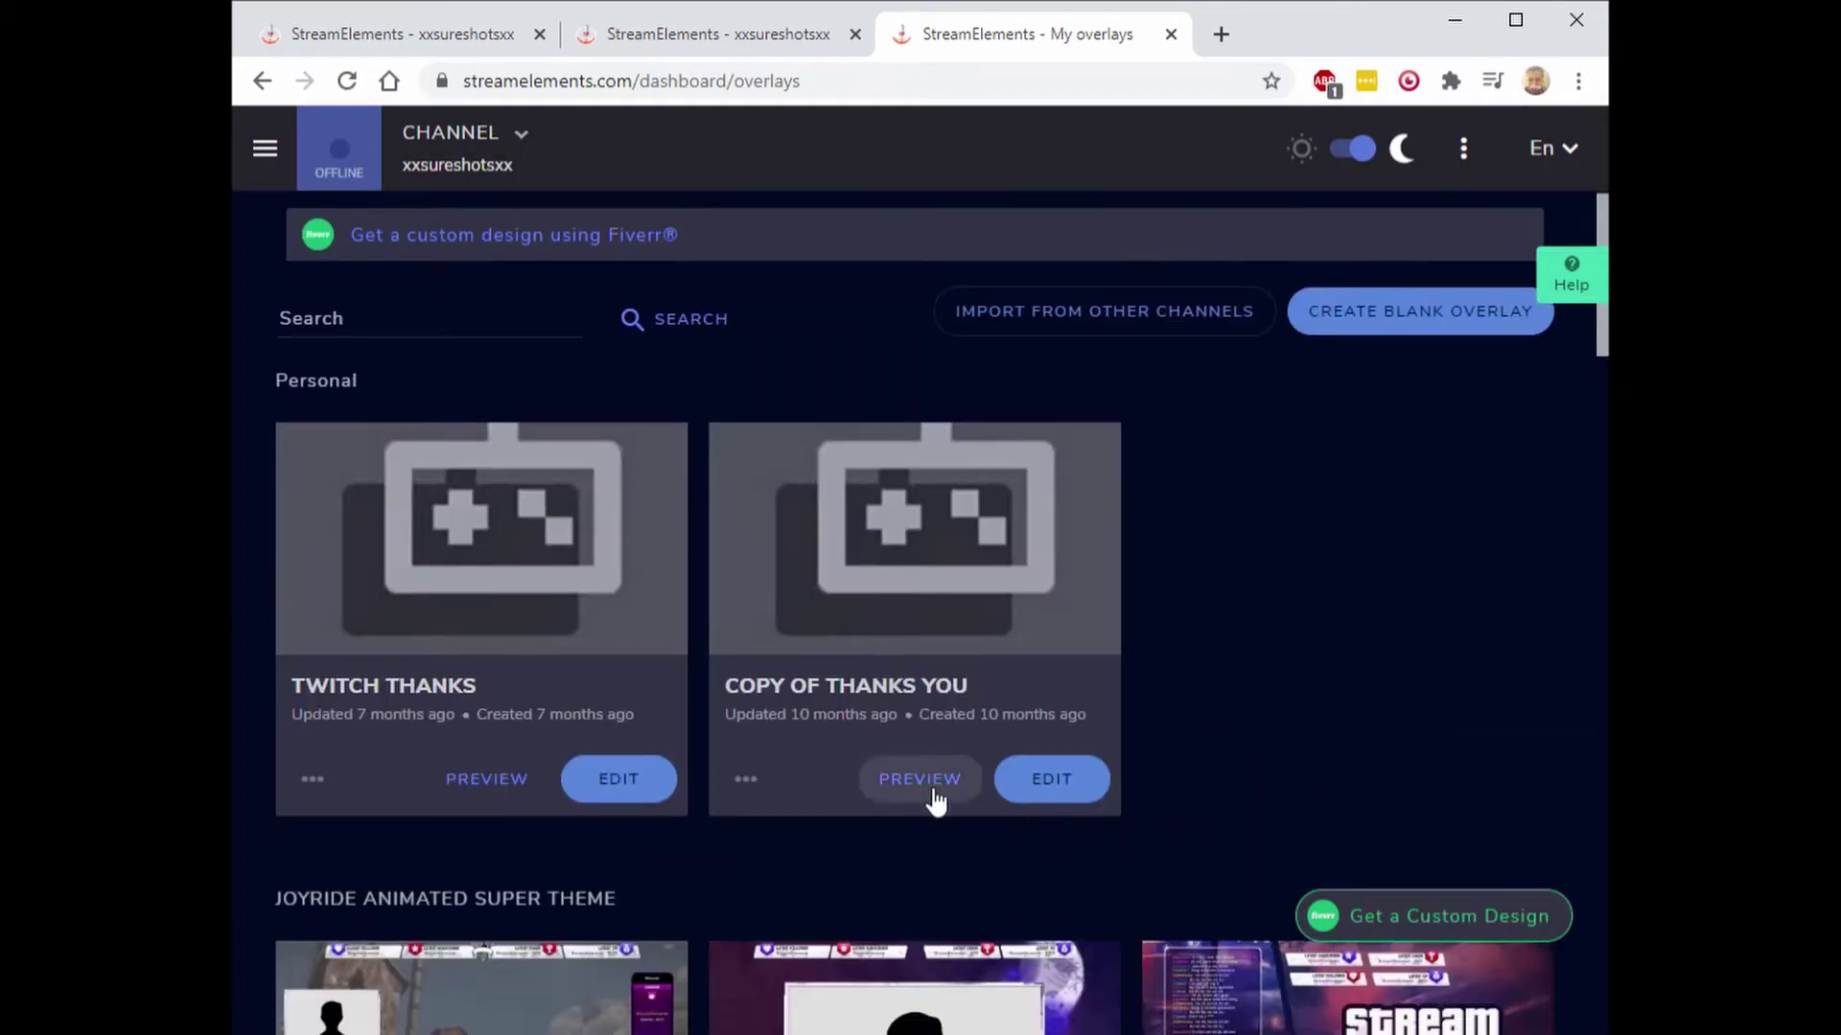
scroll(926, 791, "down", 9)
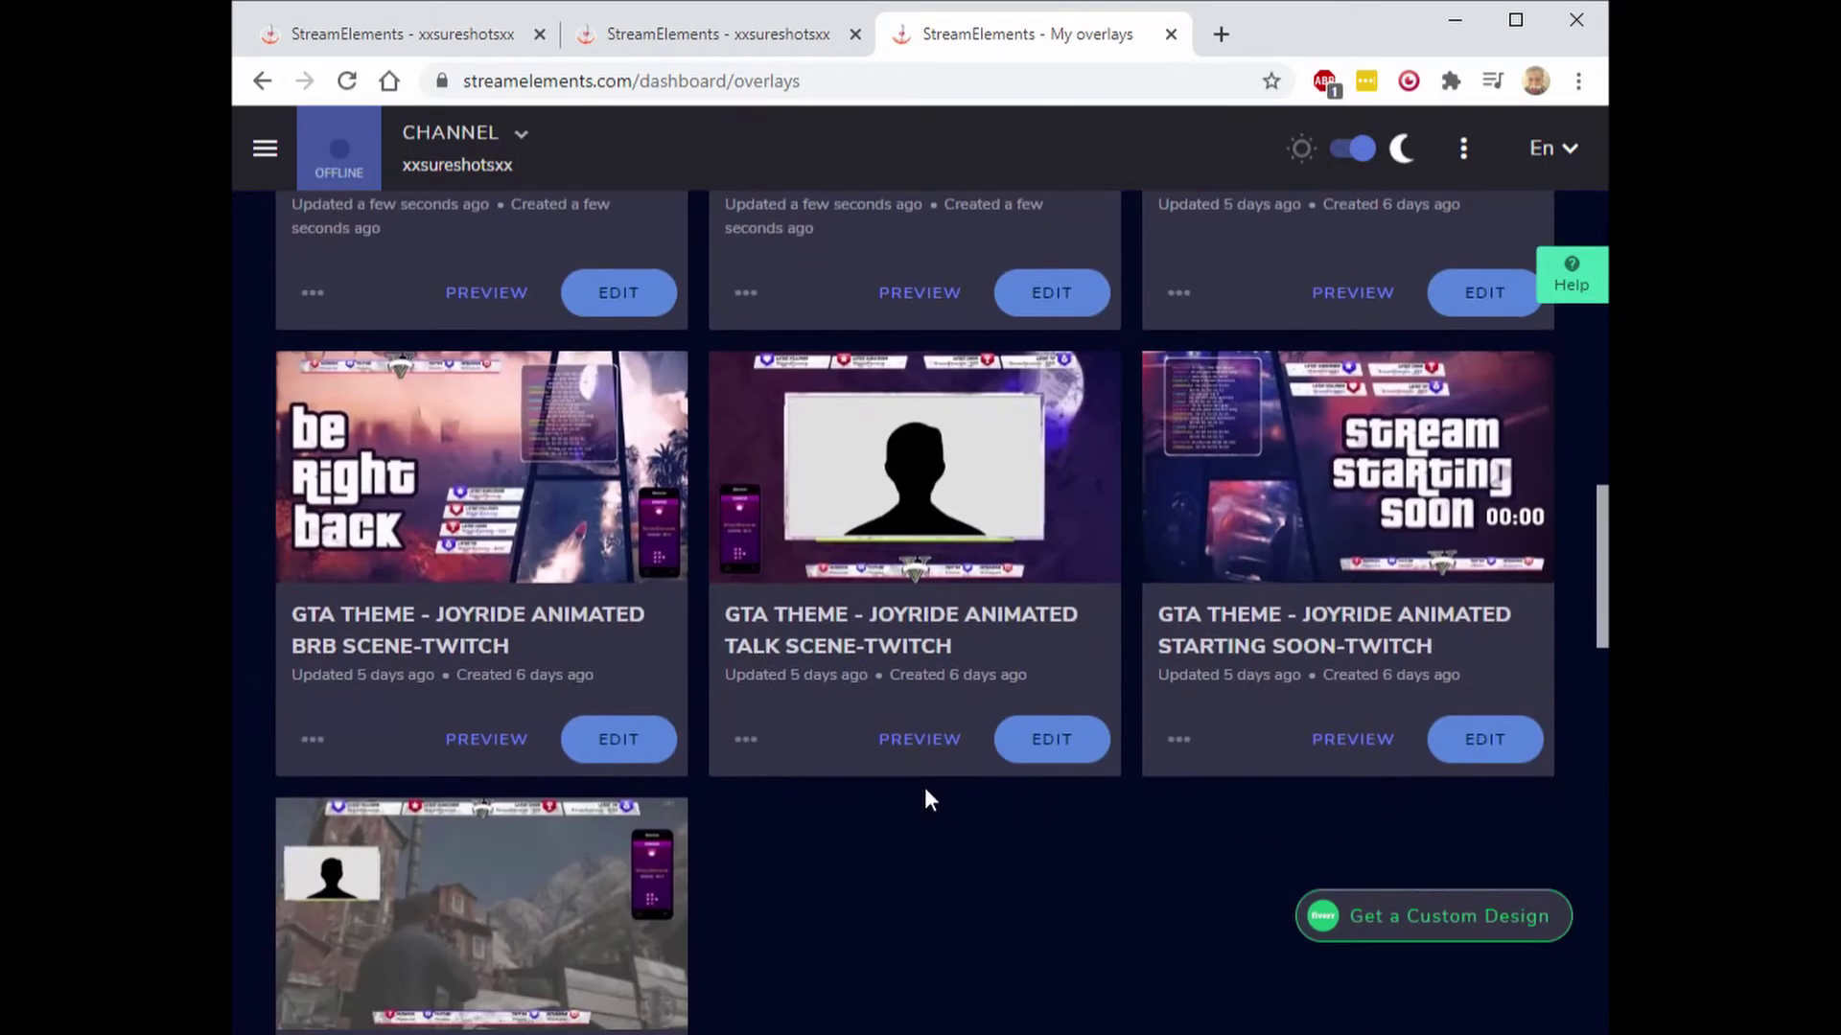
scroll(924, 786, "up", 13)
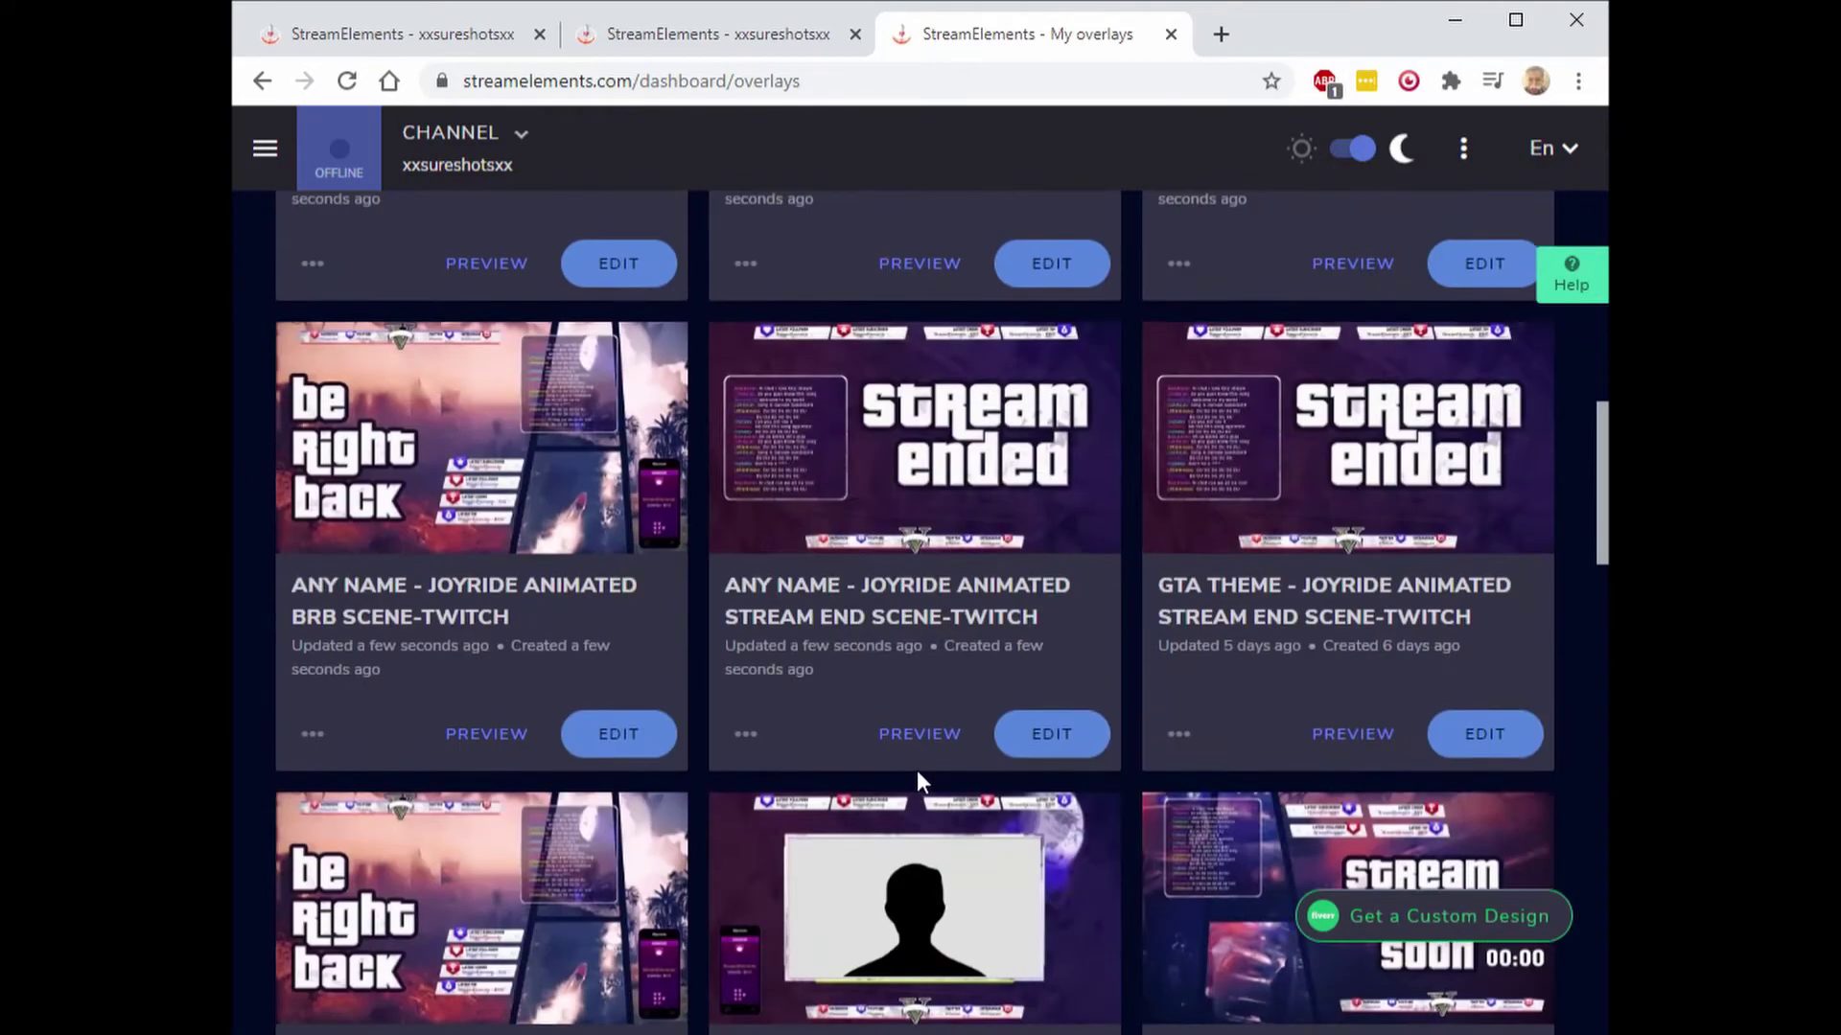
scroll(916, 778, "up", 1)
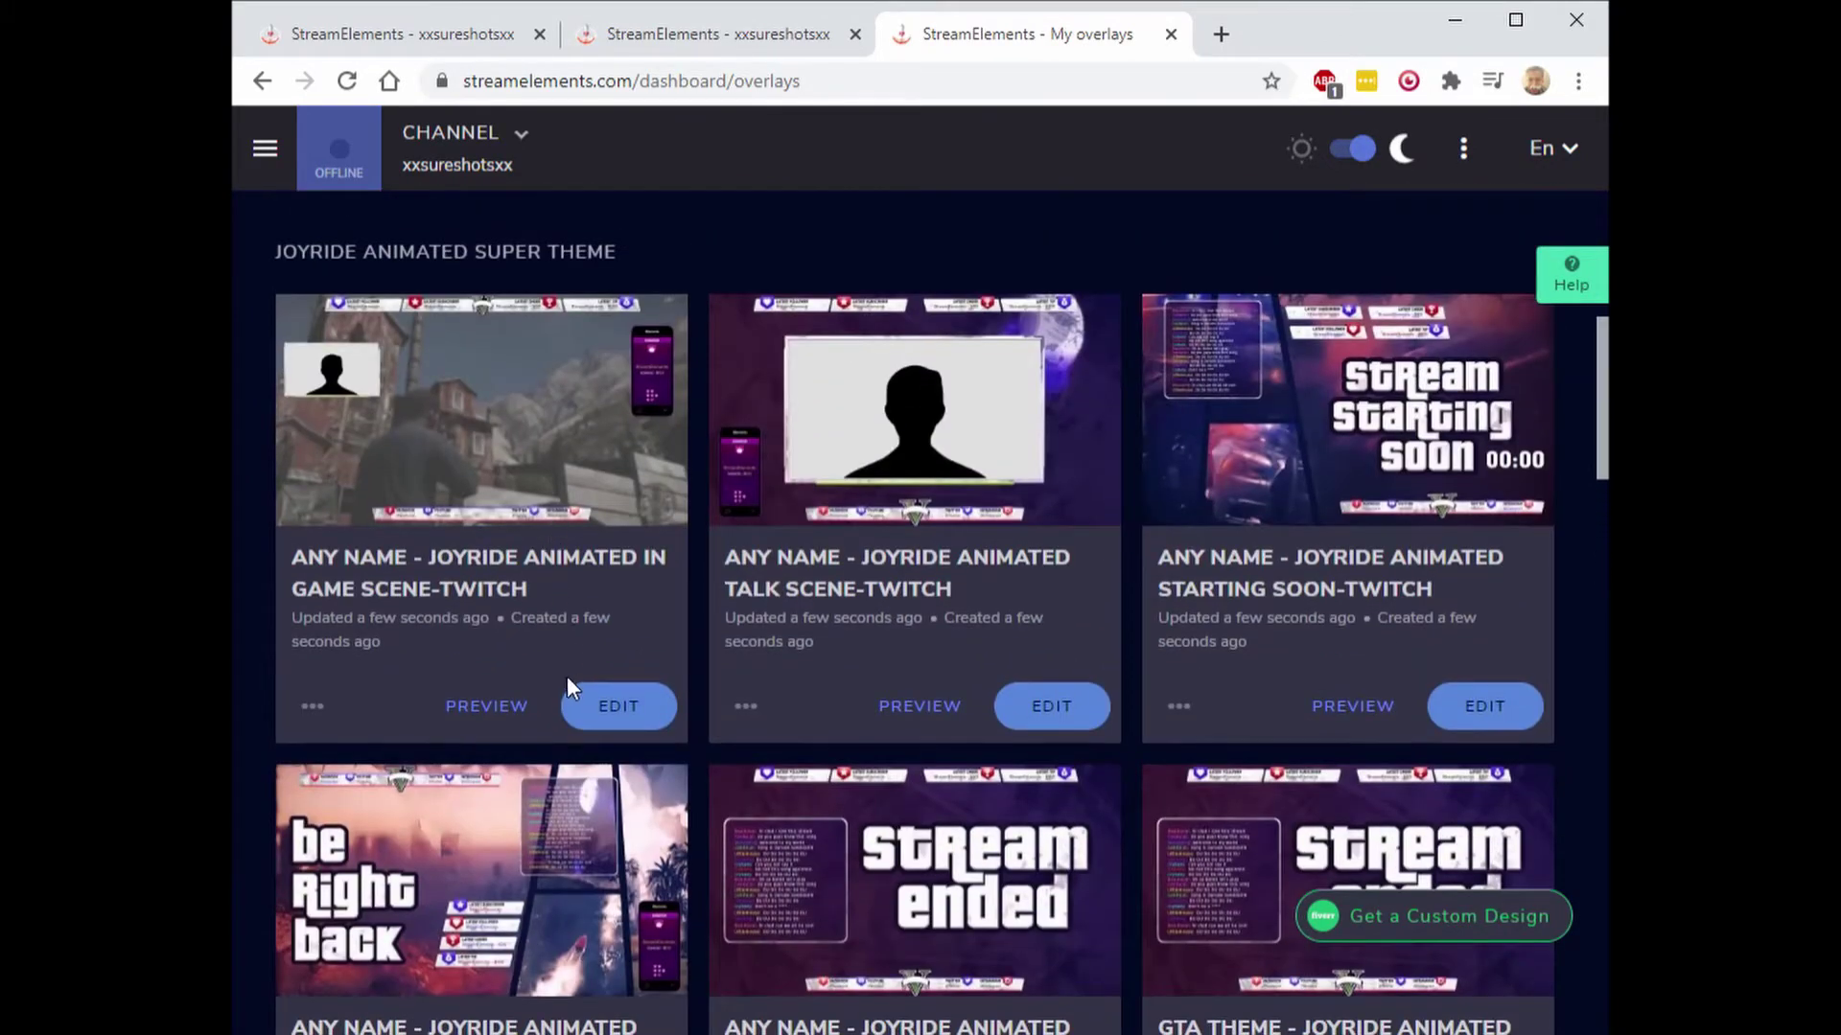
- In the In Game overlay editor, hide every layer except AlertBox 32
left_click(607, 706)
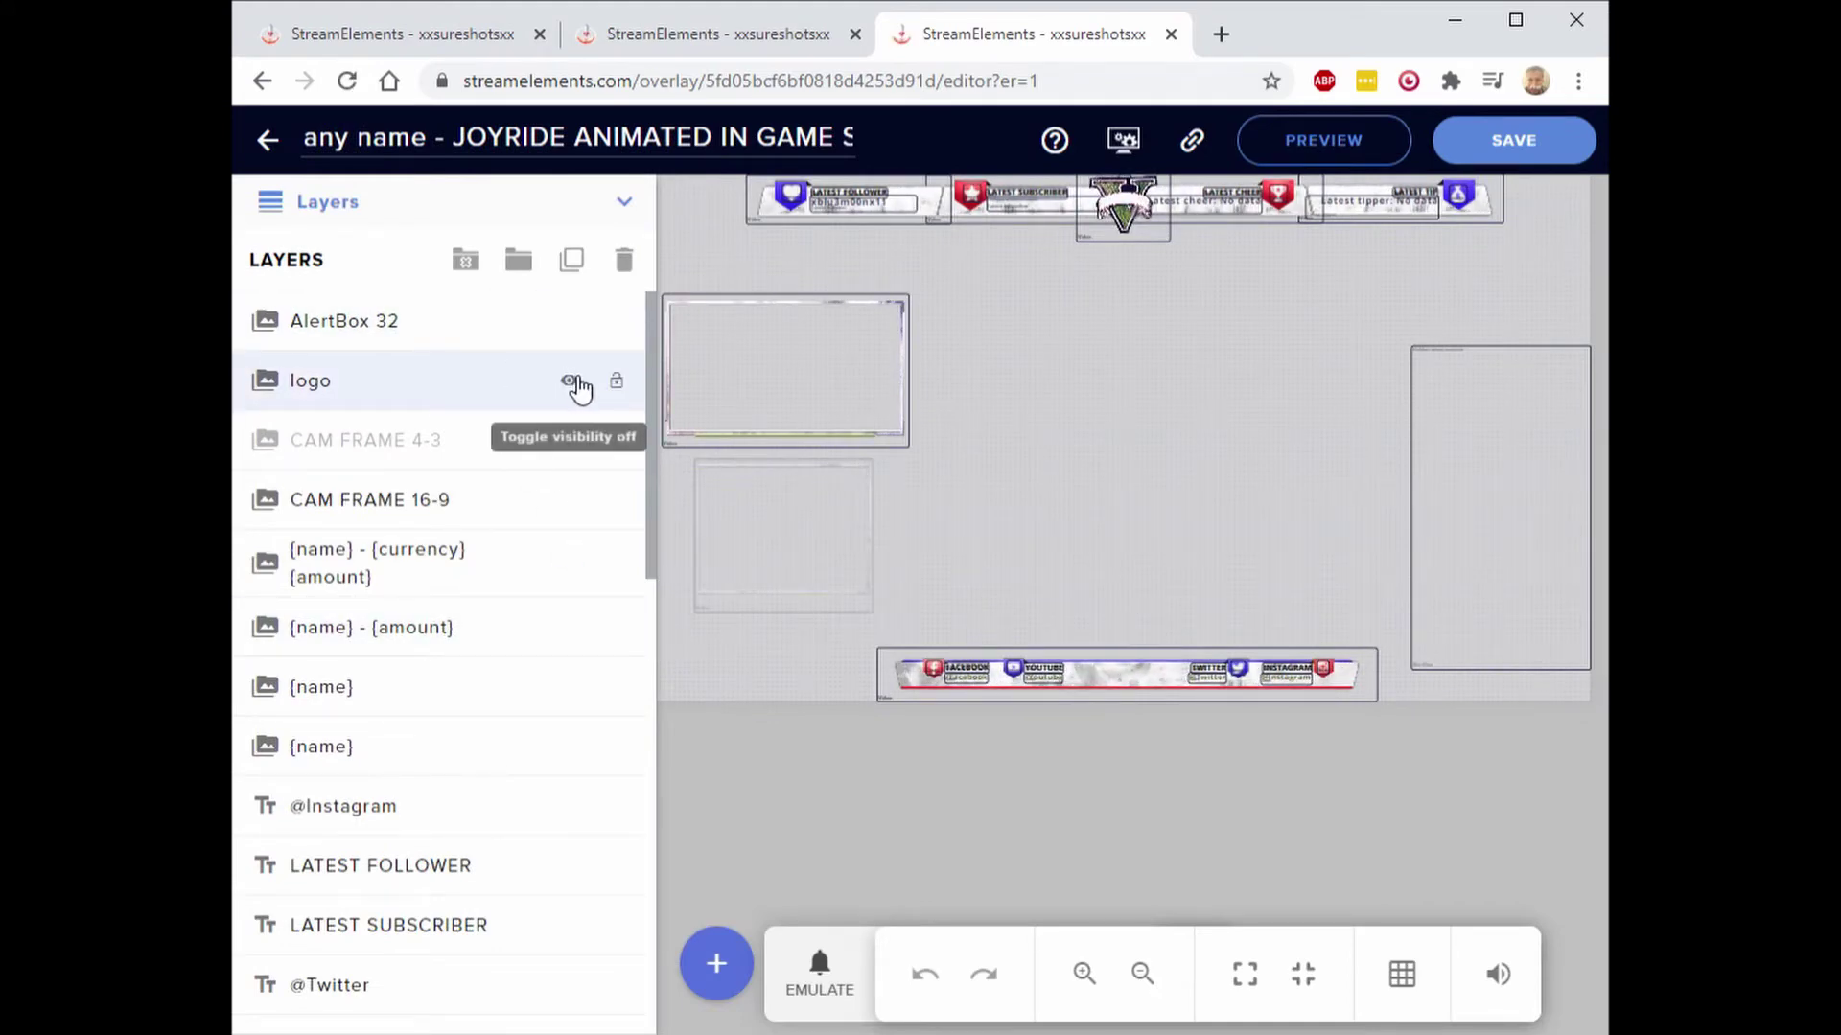
left_click(571, 383)
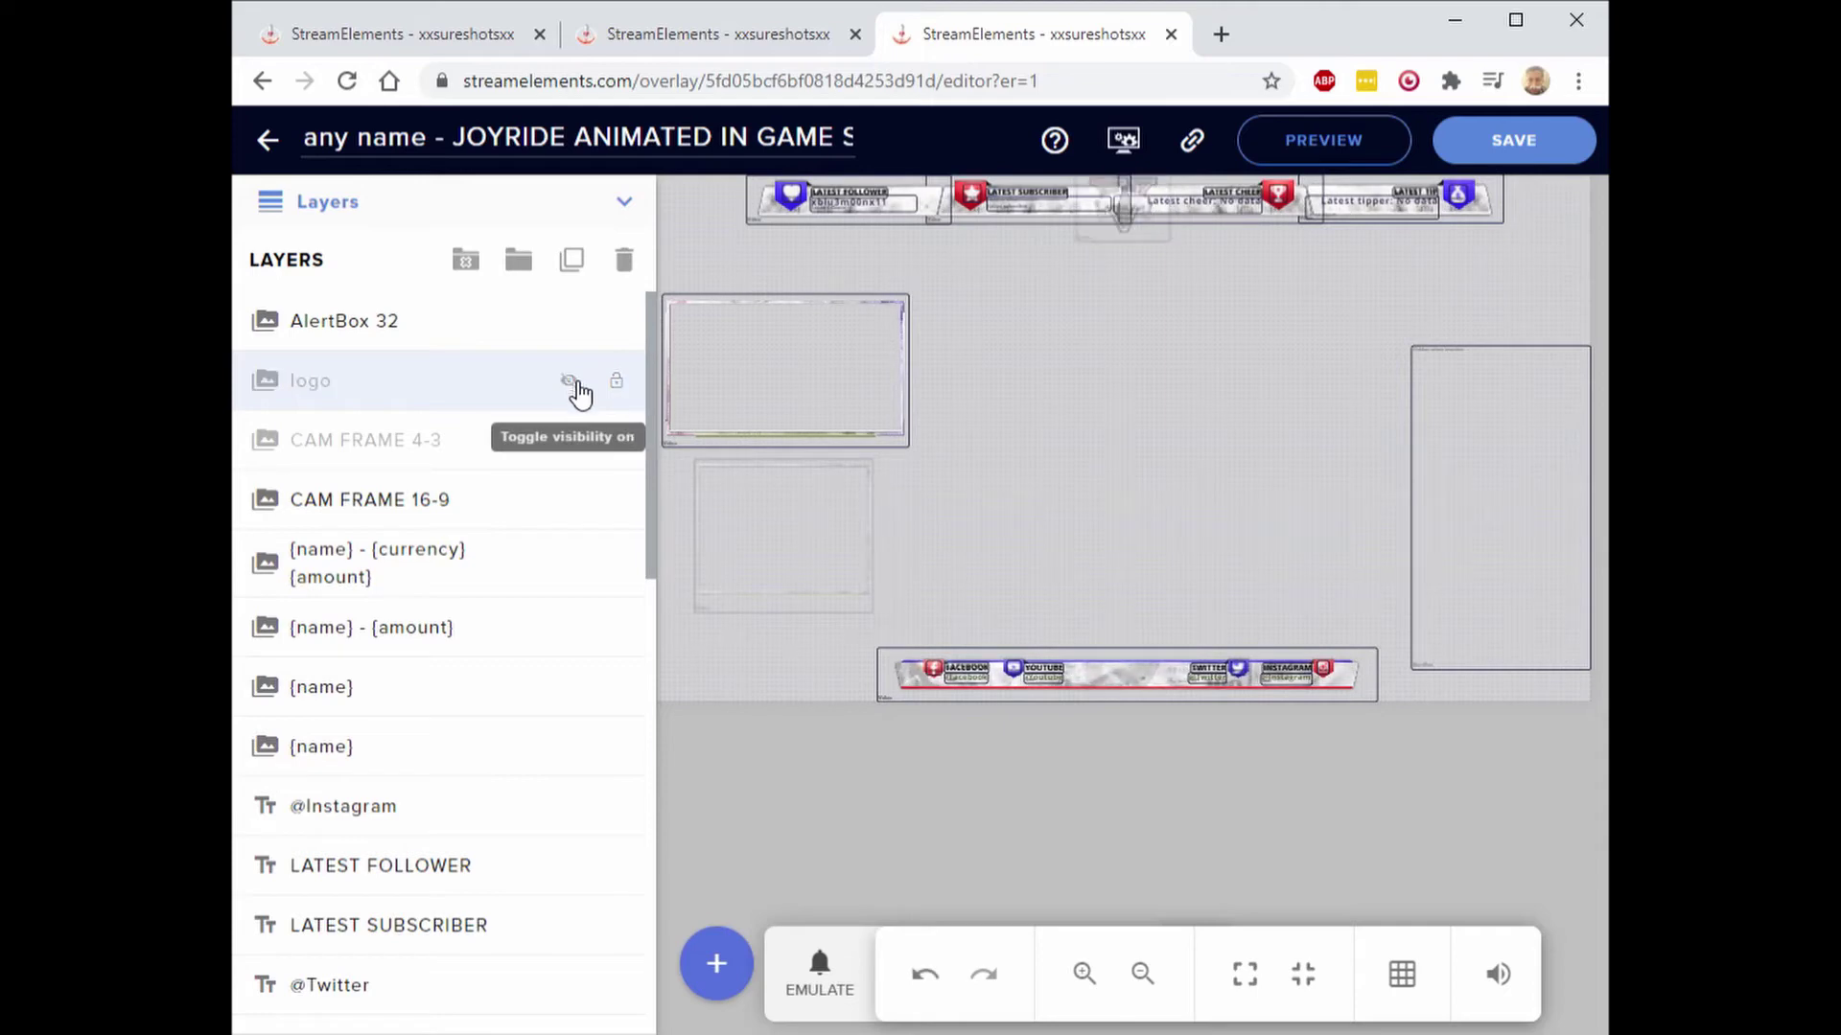
left_click(568, 499)
left_click(569, 563)
scroll(570, 575, "down", 3)
left_click(569, 526)
scroll(575, 498, "down", 3)
left_click(568, 480)
left_click(568, 539)
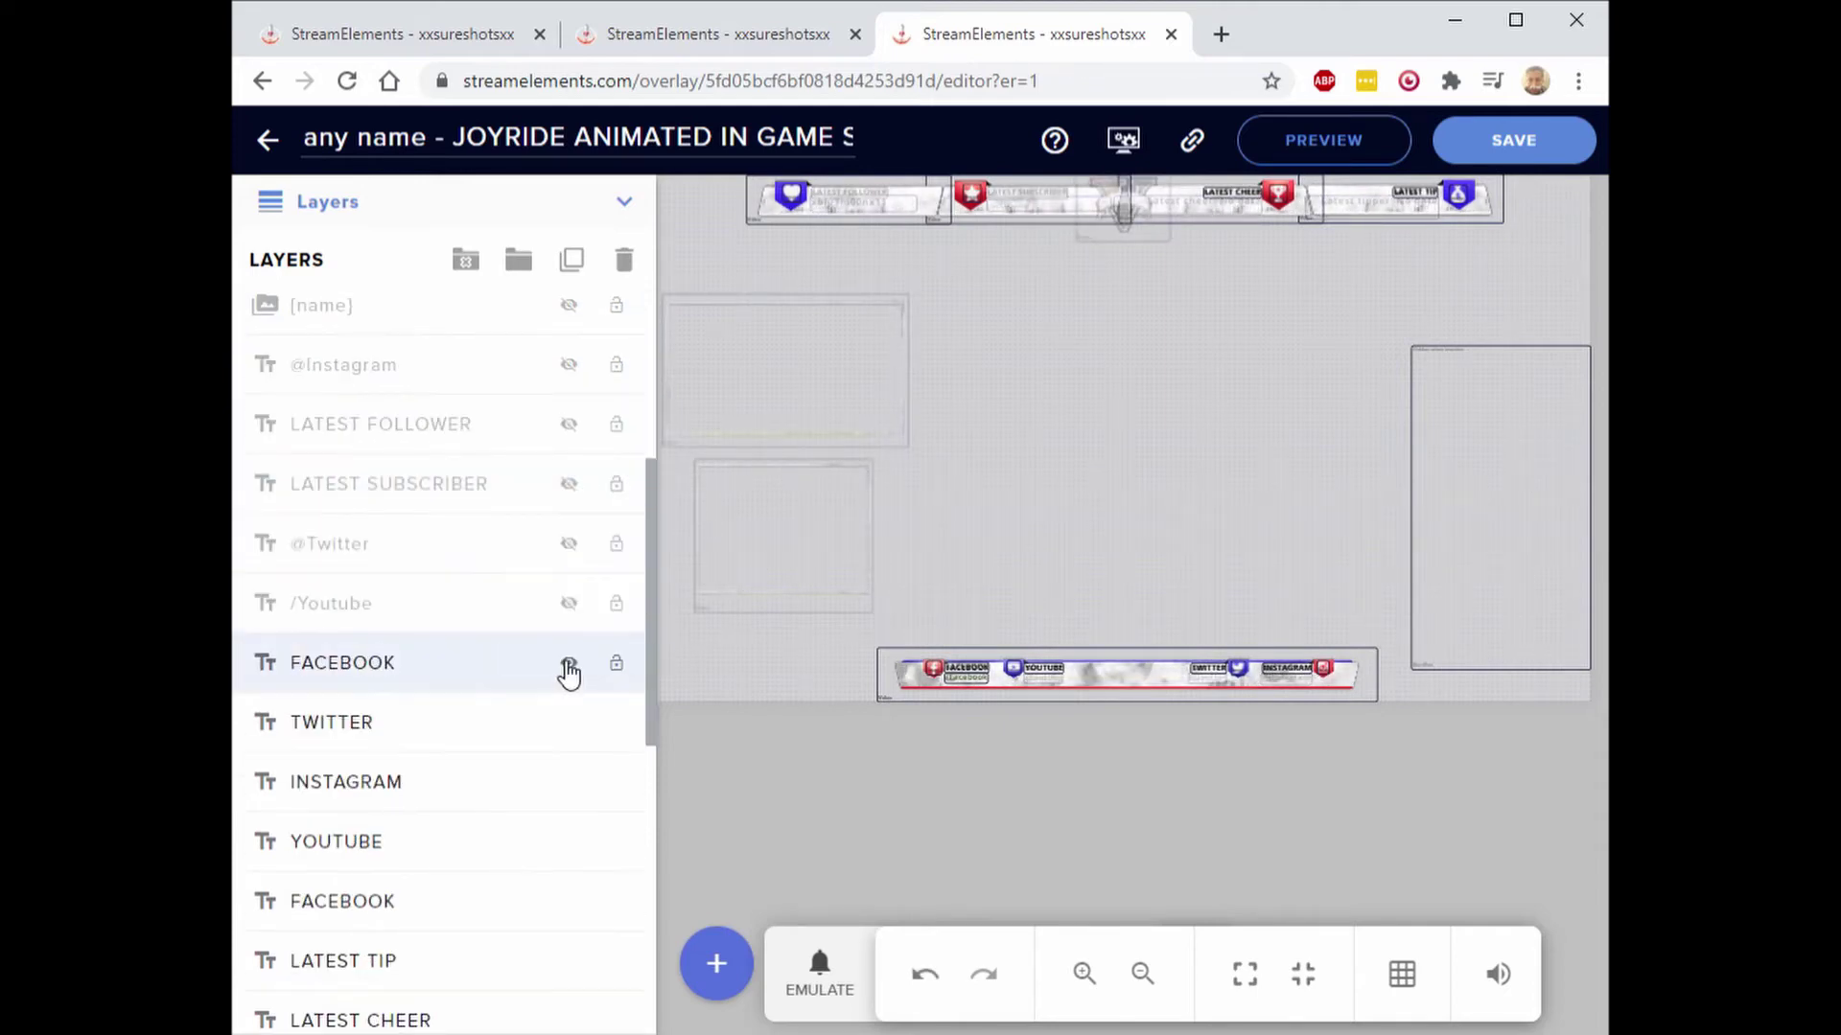
left_click(568, 662)
scroll(571, 652, "down", 3)
left_click(568, 621)
scroll(574, 604, "down", 3)
left_click(568, 580)
scroll(574, 565, "down", 3)
left_click(569, 534)
scroll(573, 575, "down", 2)
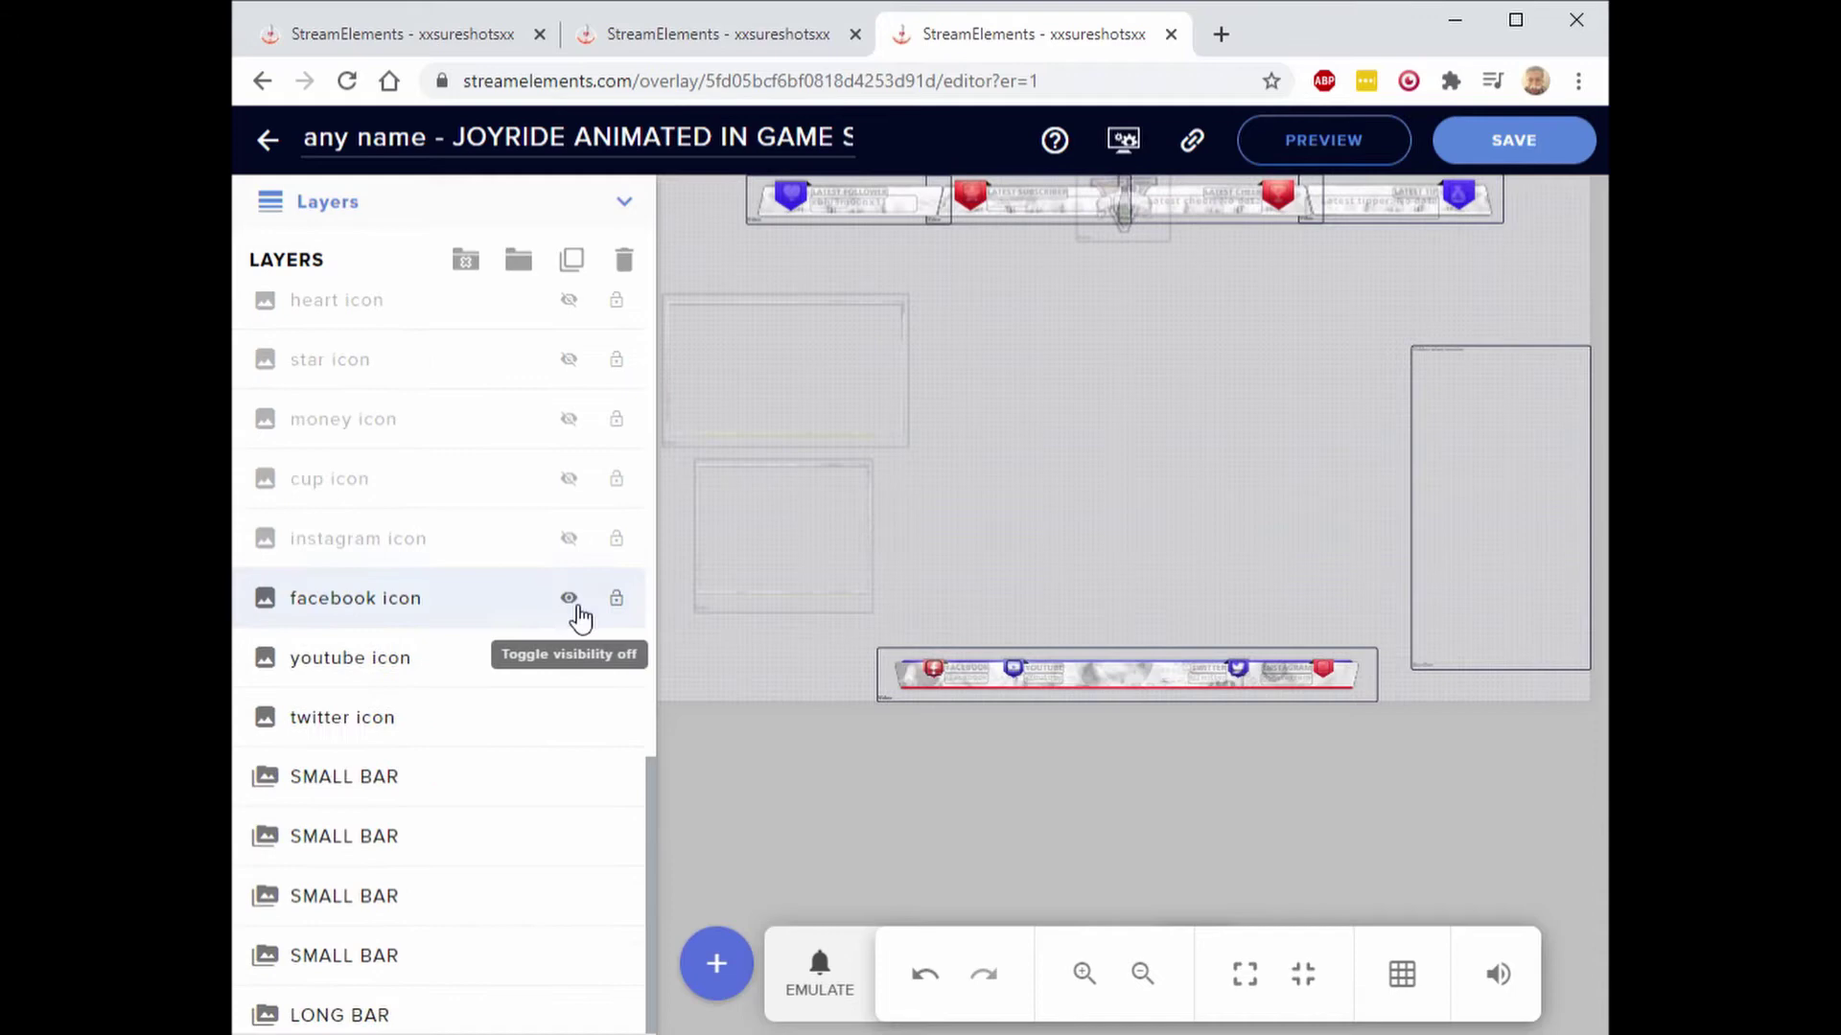
left_click(569, 598)
left_click(568, 776)
left_click(568, 836)
left_click(568, 895)
scroll(573, 891, "down", 2)
left_click(568, 836)
left_click(568, 895)
scroll(570, 862, "up", 15)
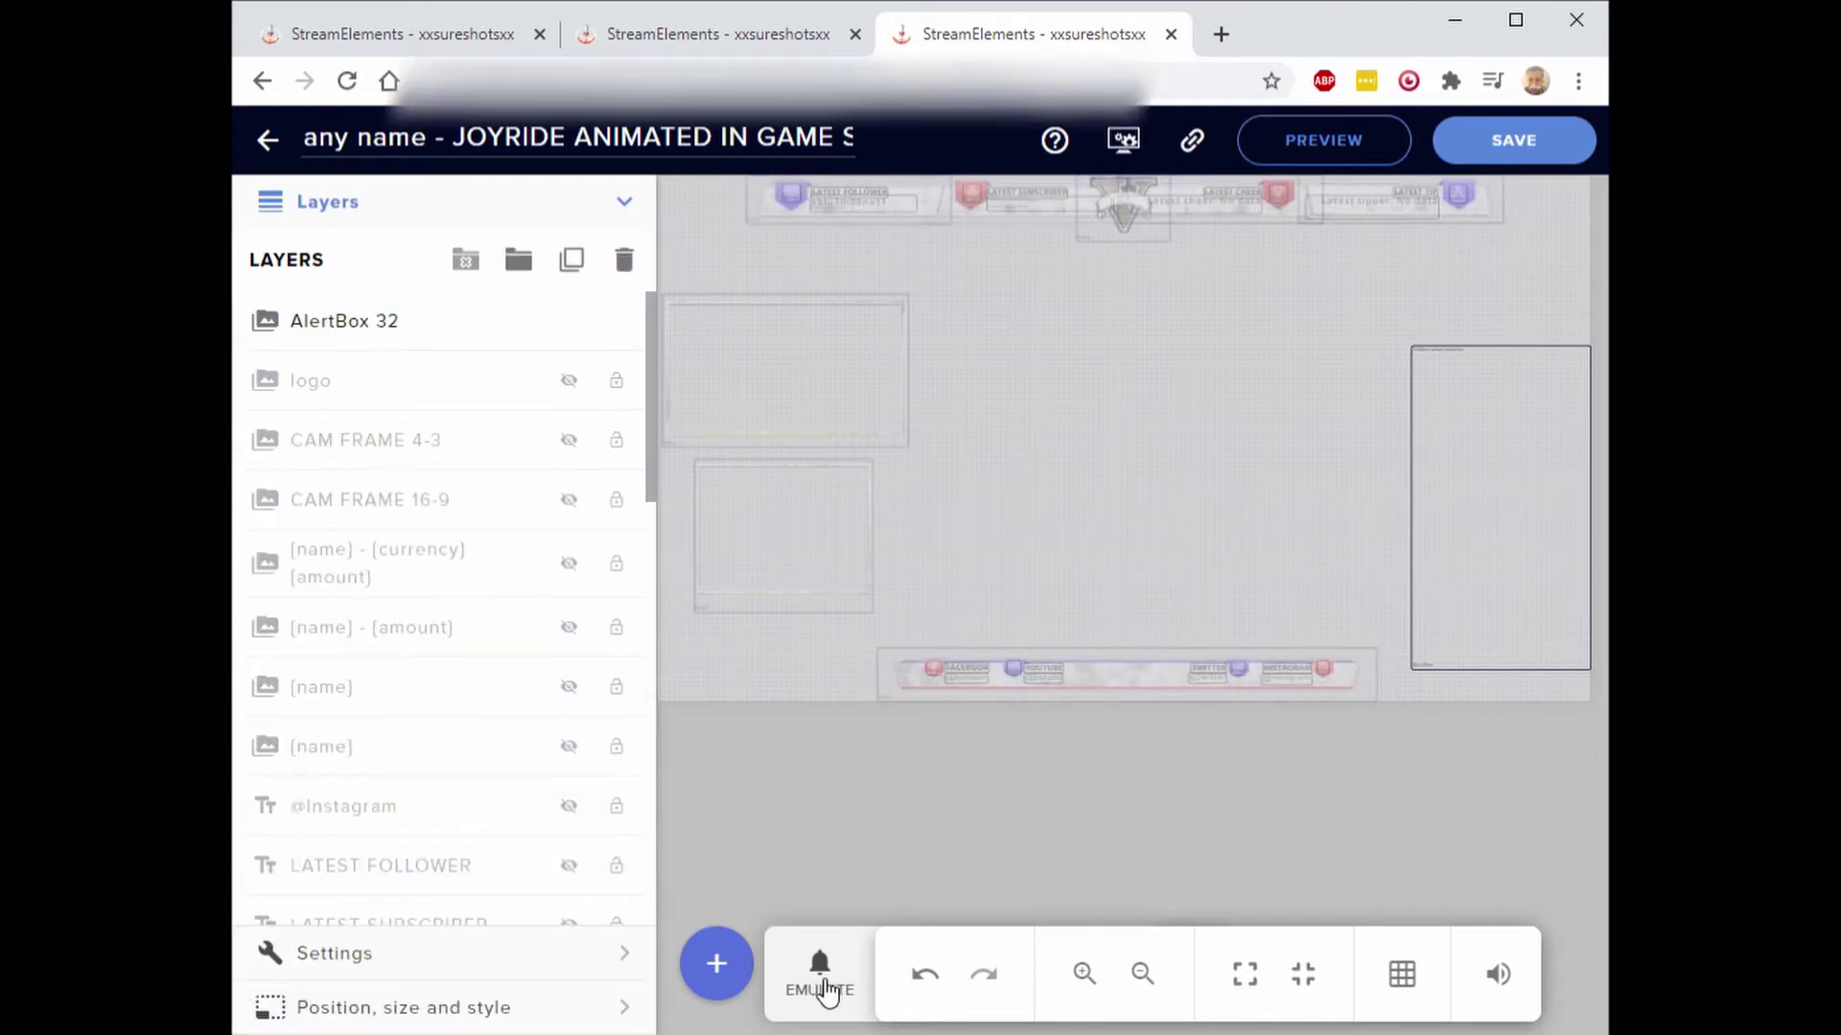
- Emulate a follower event to test the alert box, then close the event list
left_click(823, 987)
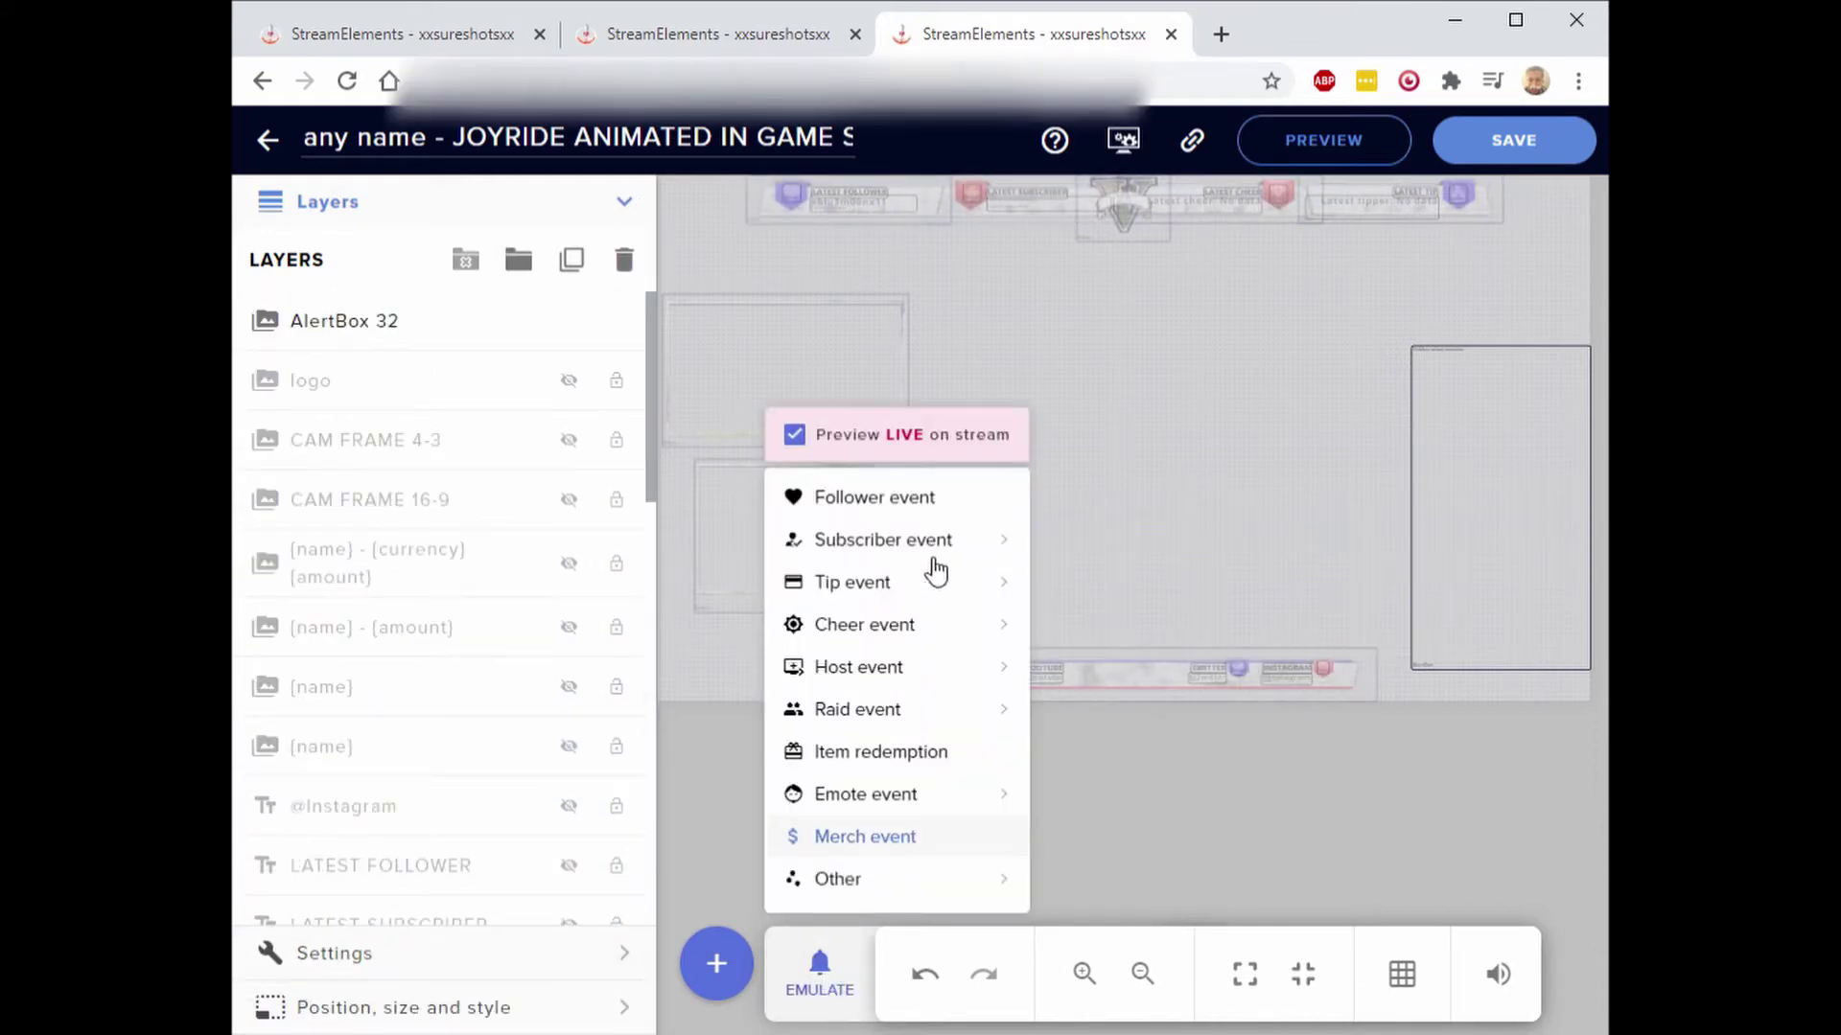
left_click(874, 498)
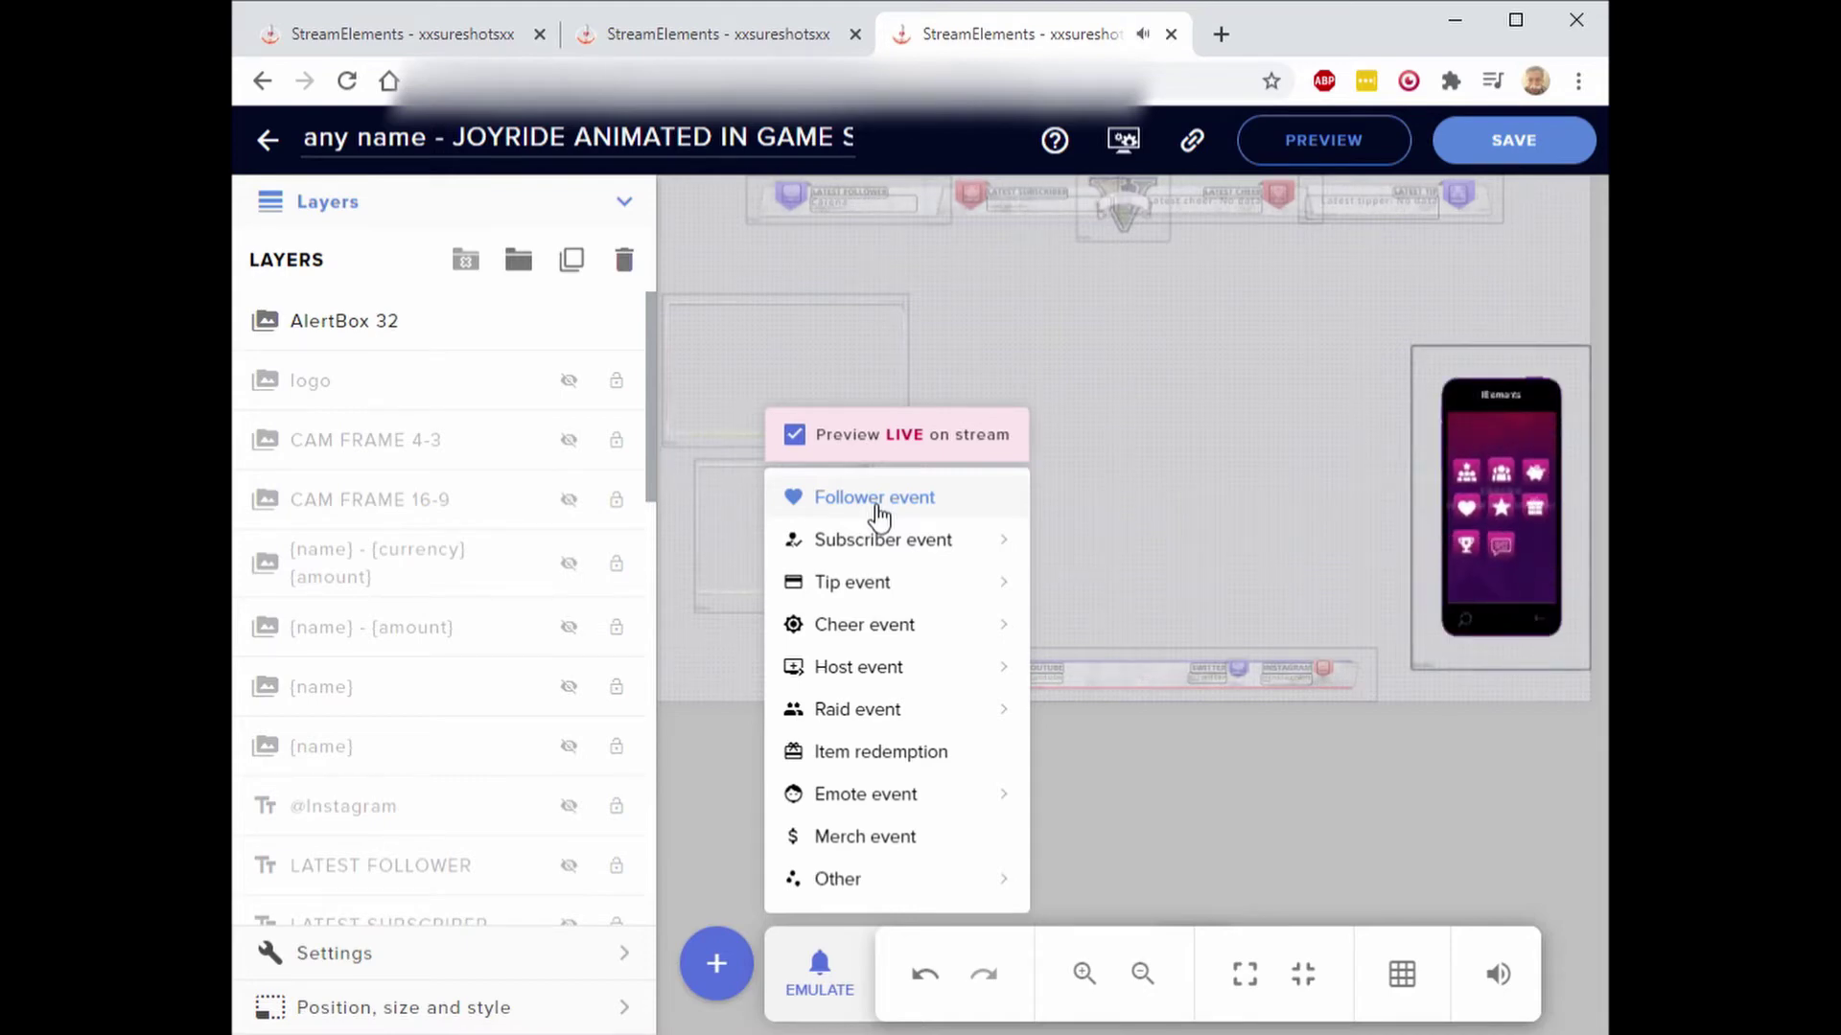
mouse_move(958, 540)
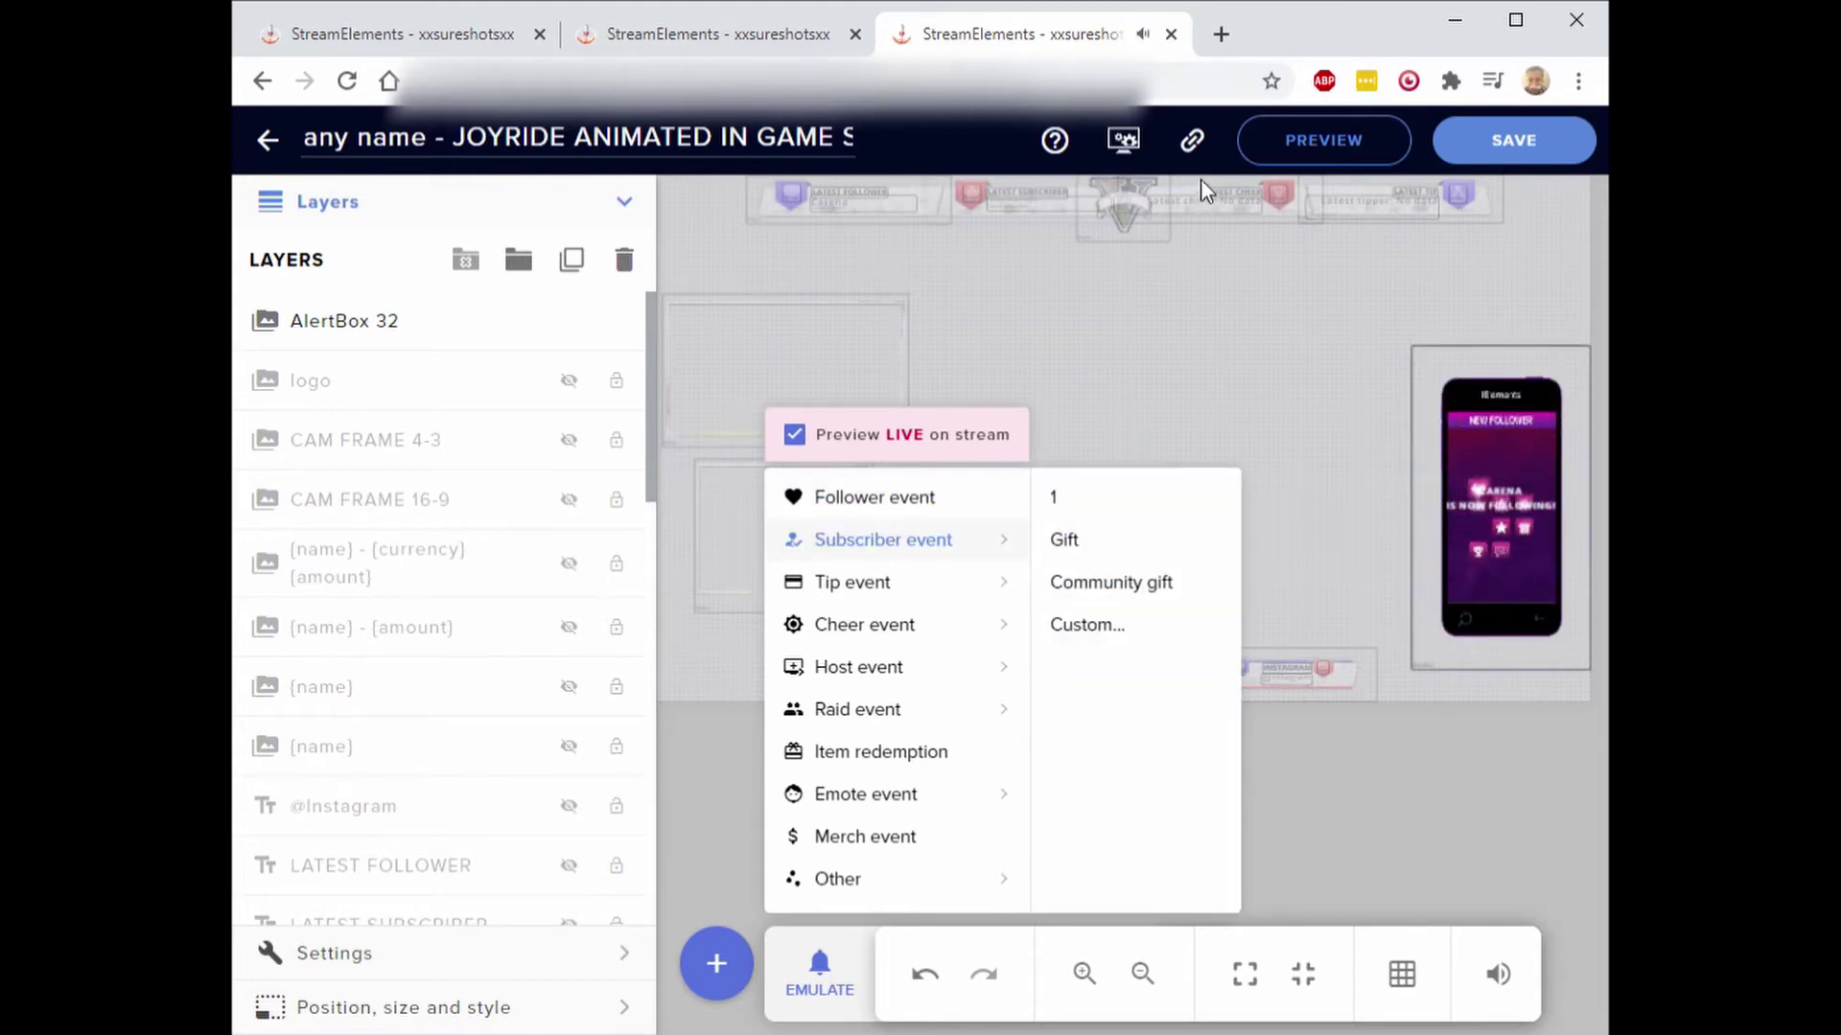
left_click(1196, 140)
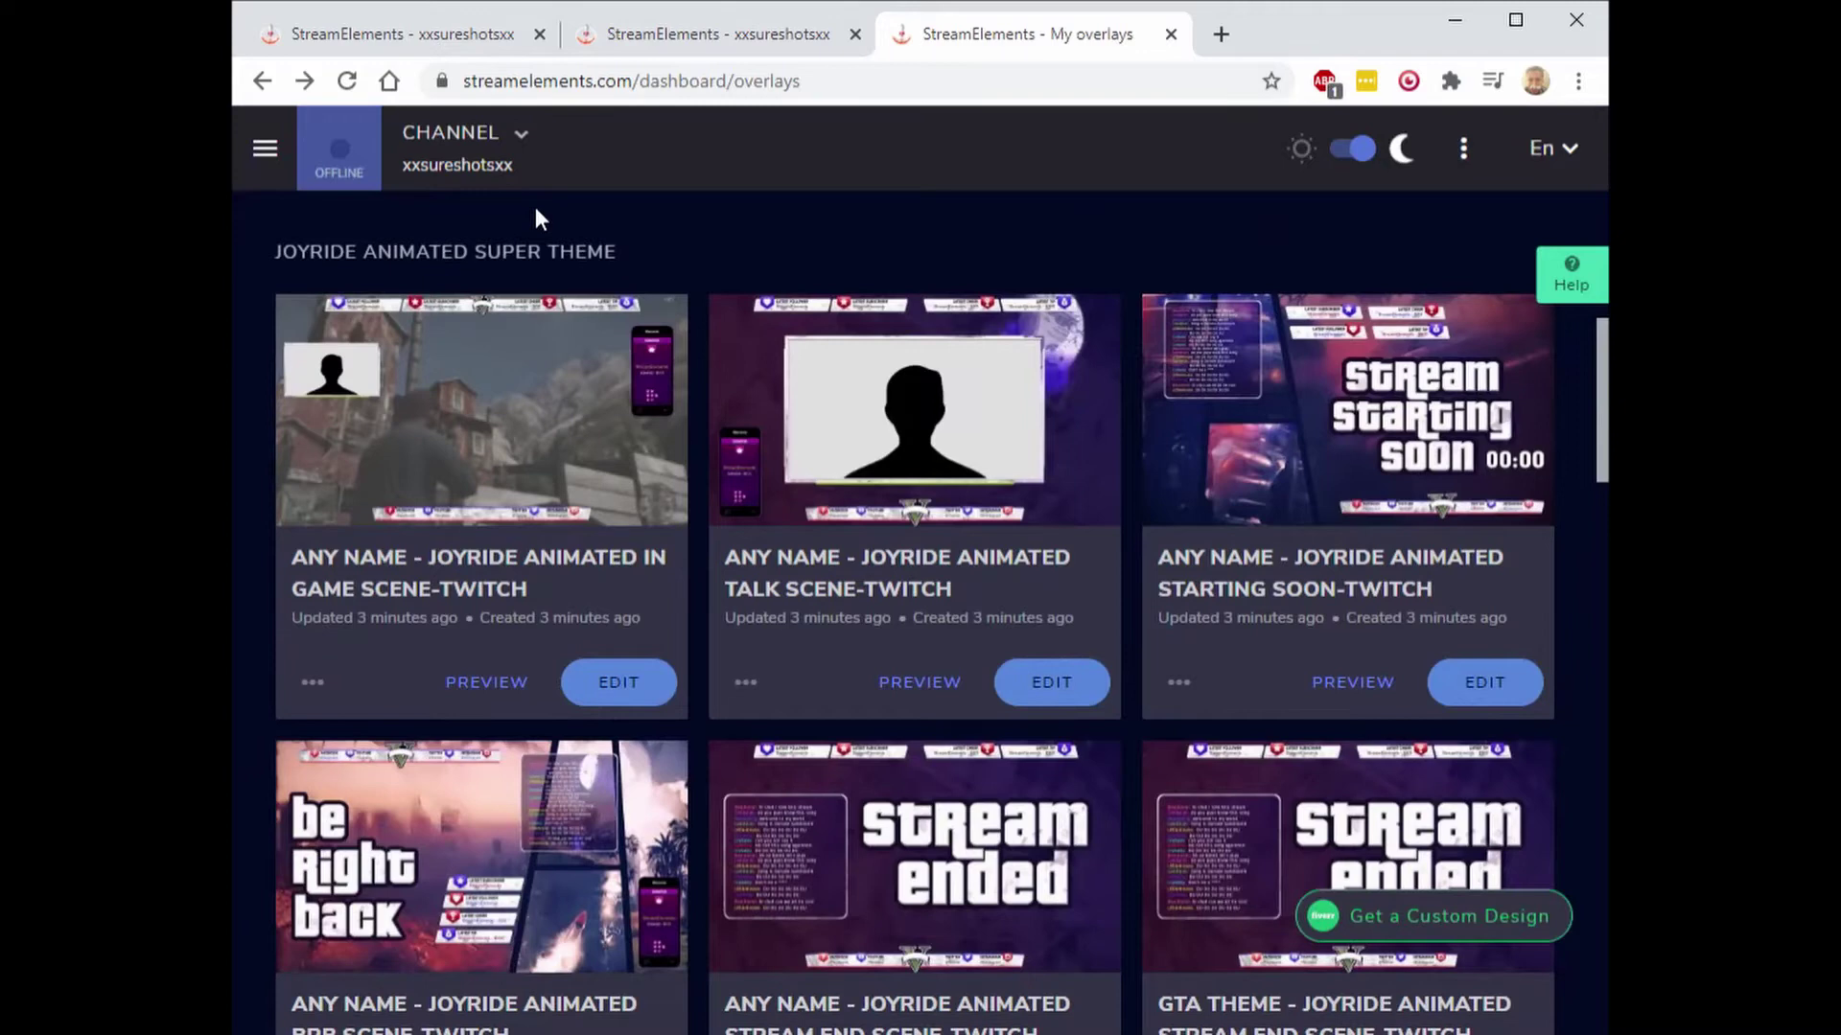
- Switch the overlay editor to the YouTube channel
left_click(487, 174)
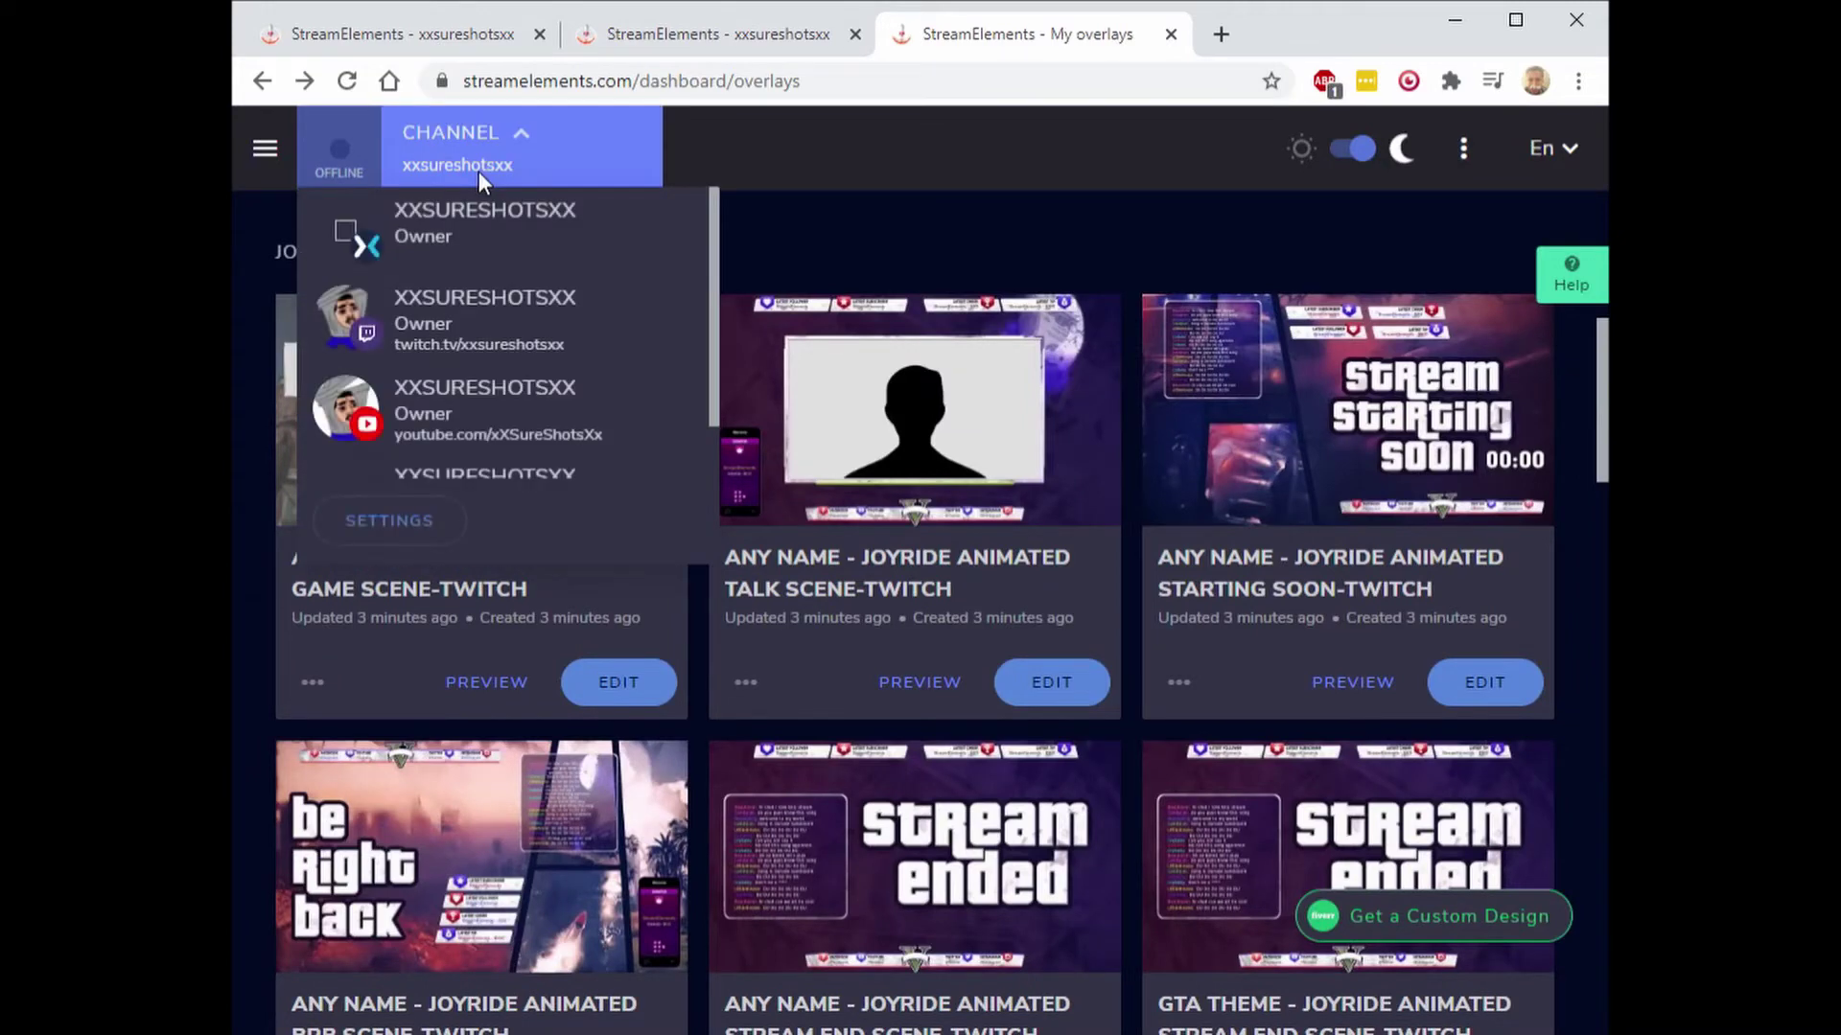
left_click(441, 405)
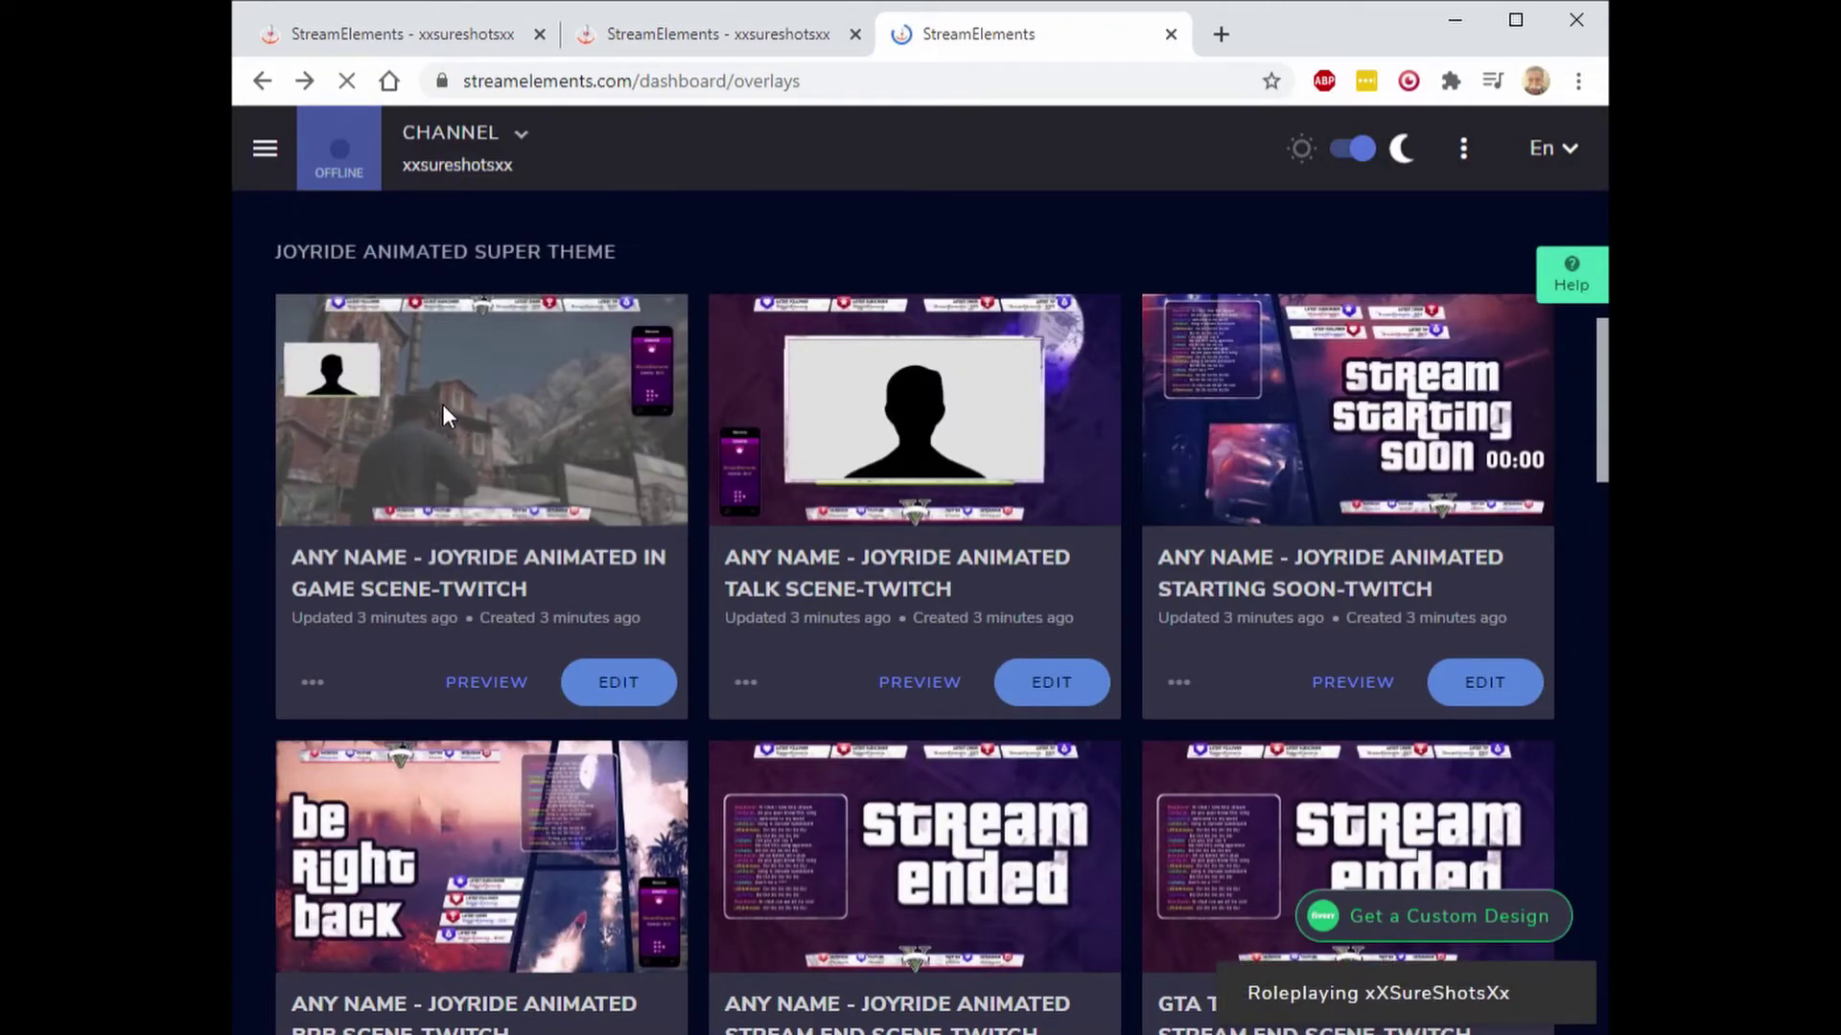
key("ctrl+shift+Tab")
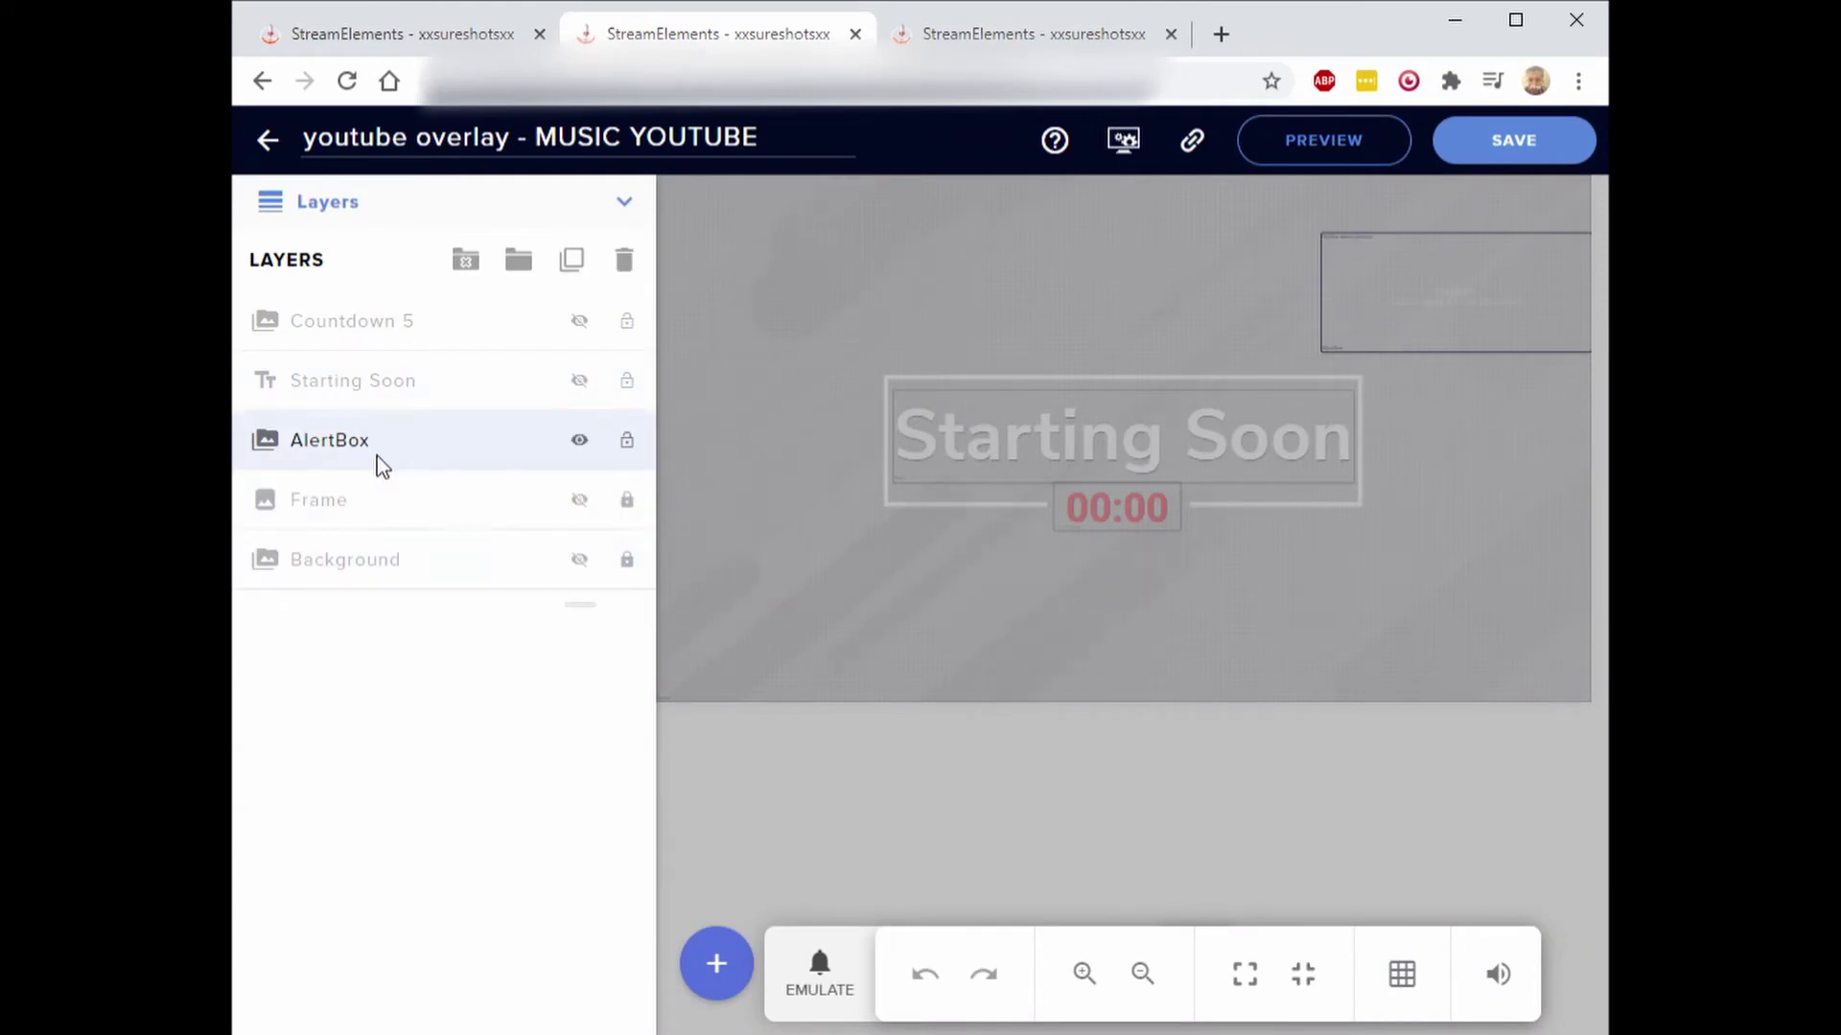
- Emulate a subscriber alert and copy the YouTube overlay's URL
left_click(847, 961)
left_click(858, 671)
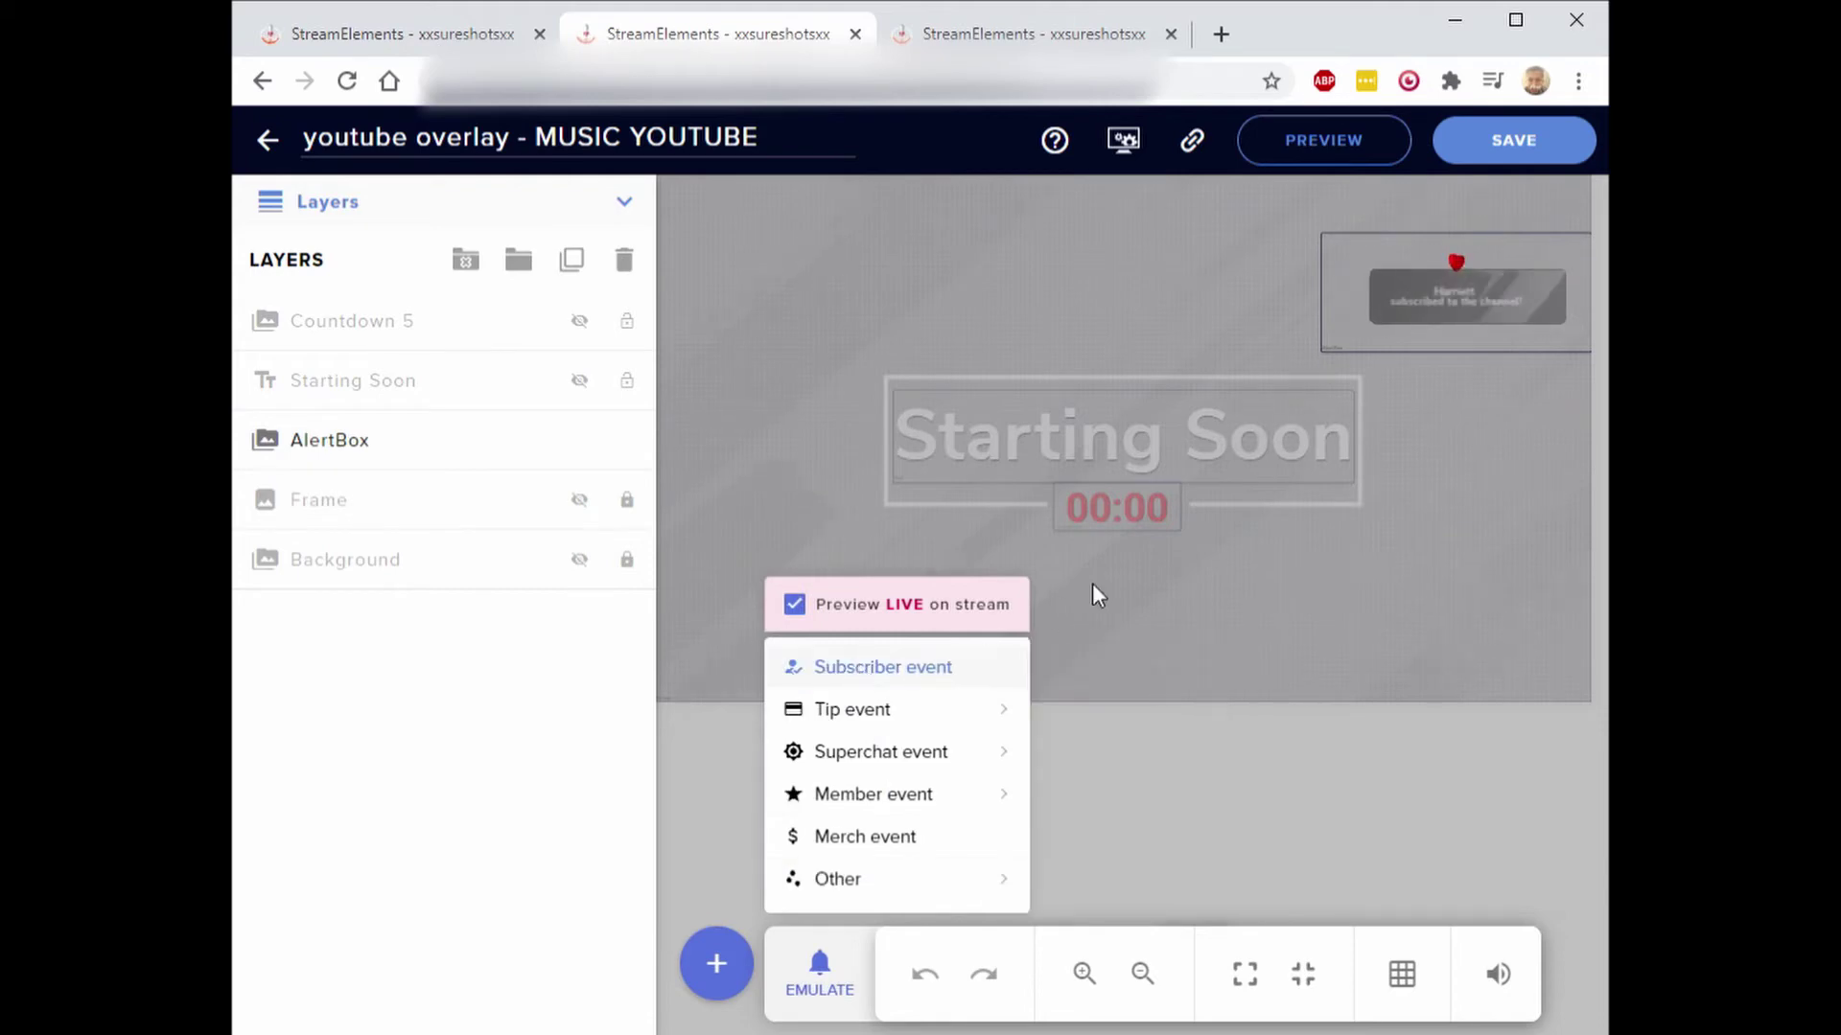
left_click(1183, 143)
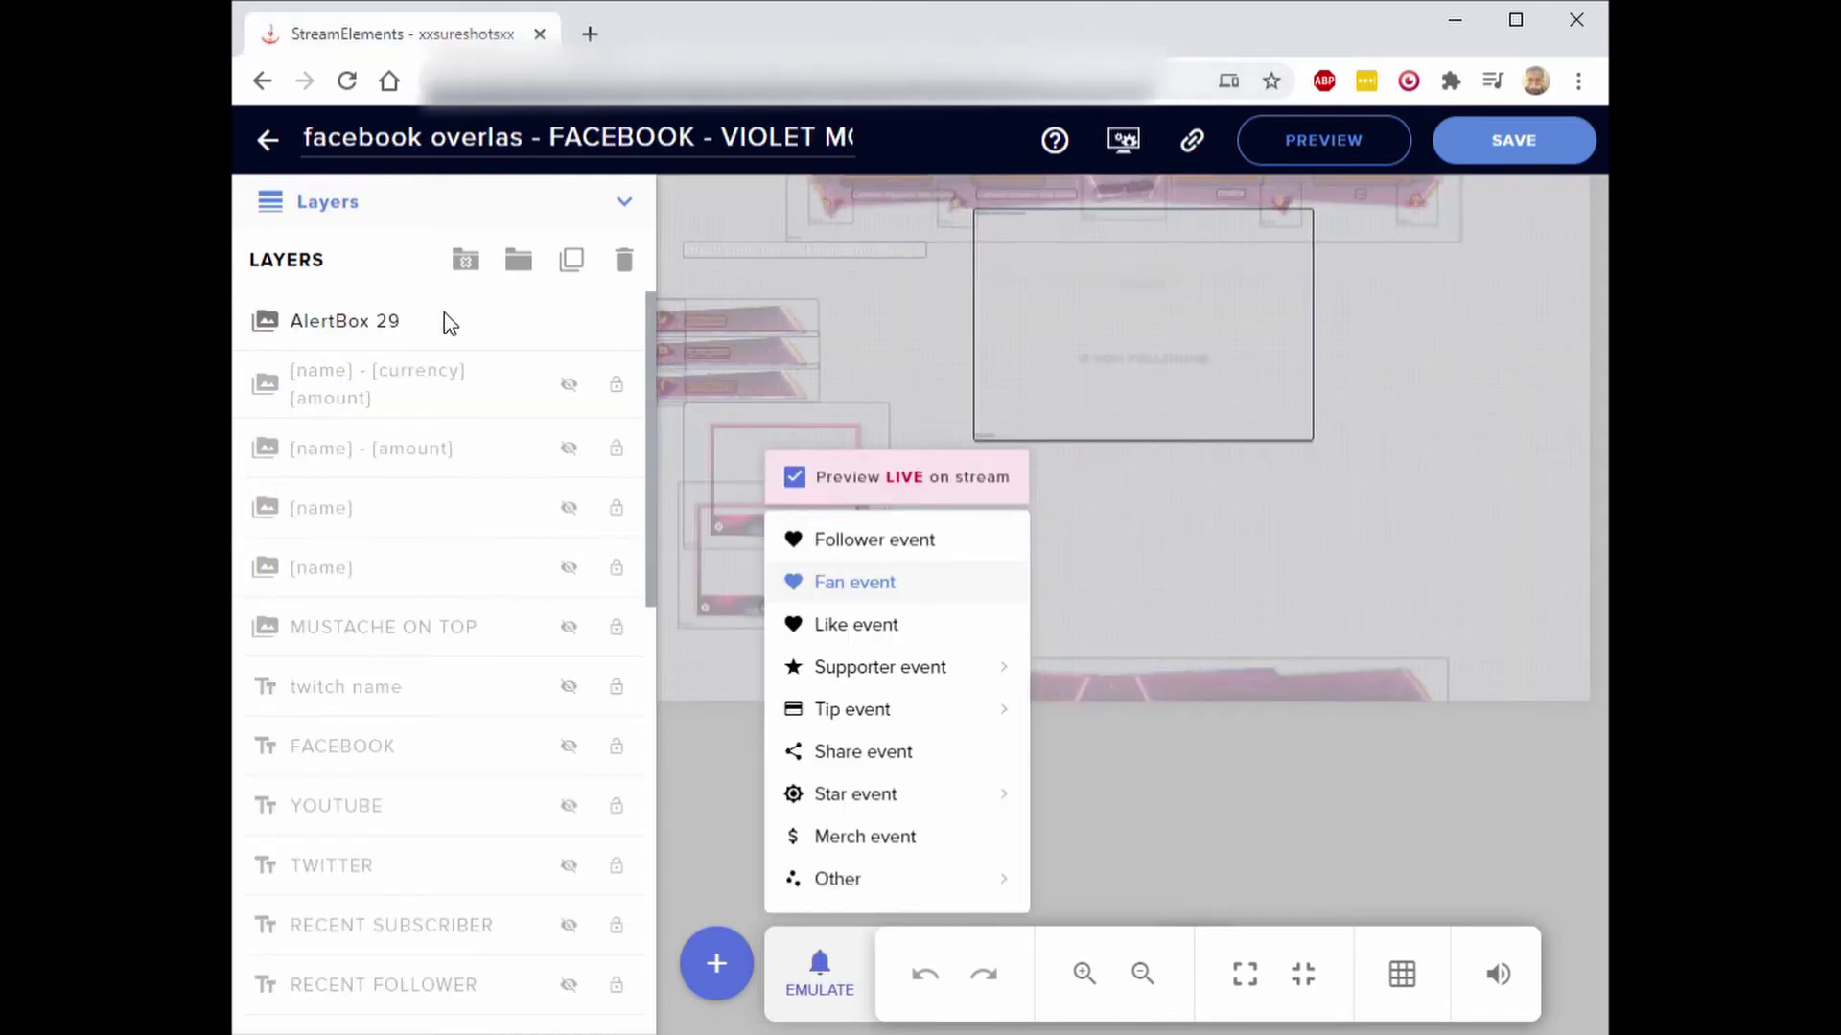
- Emulate a follower alert in the Facebook overlay and copy its overlay URL
left_click(423, 318)
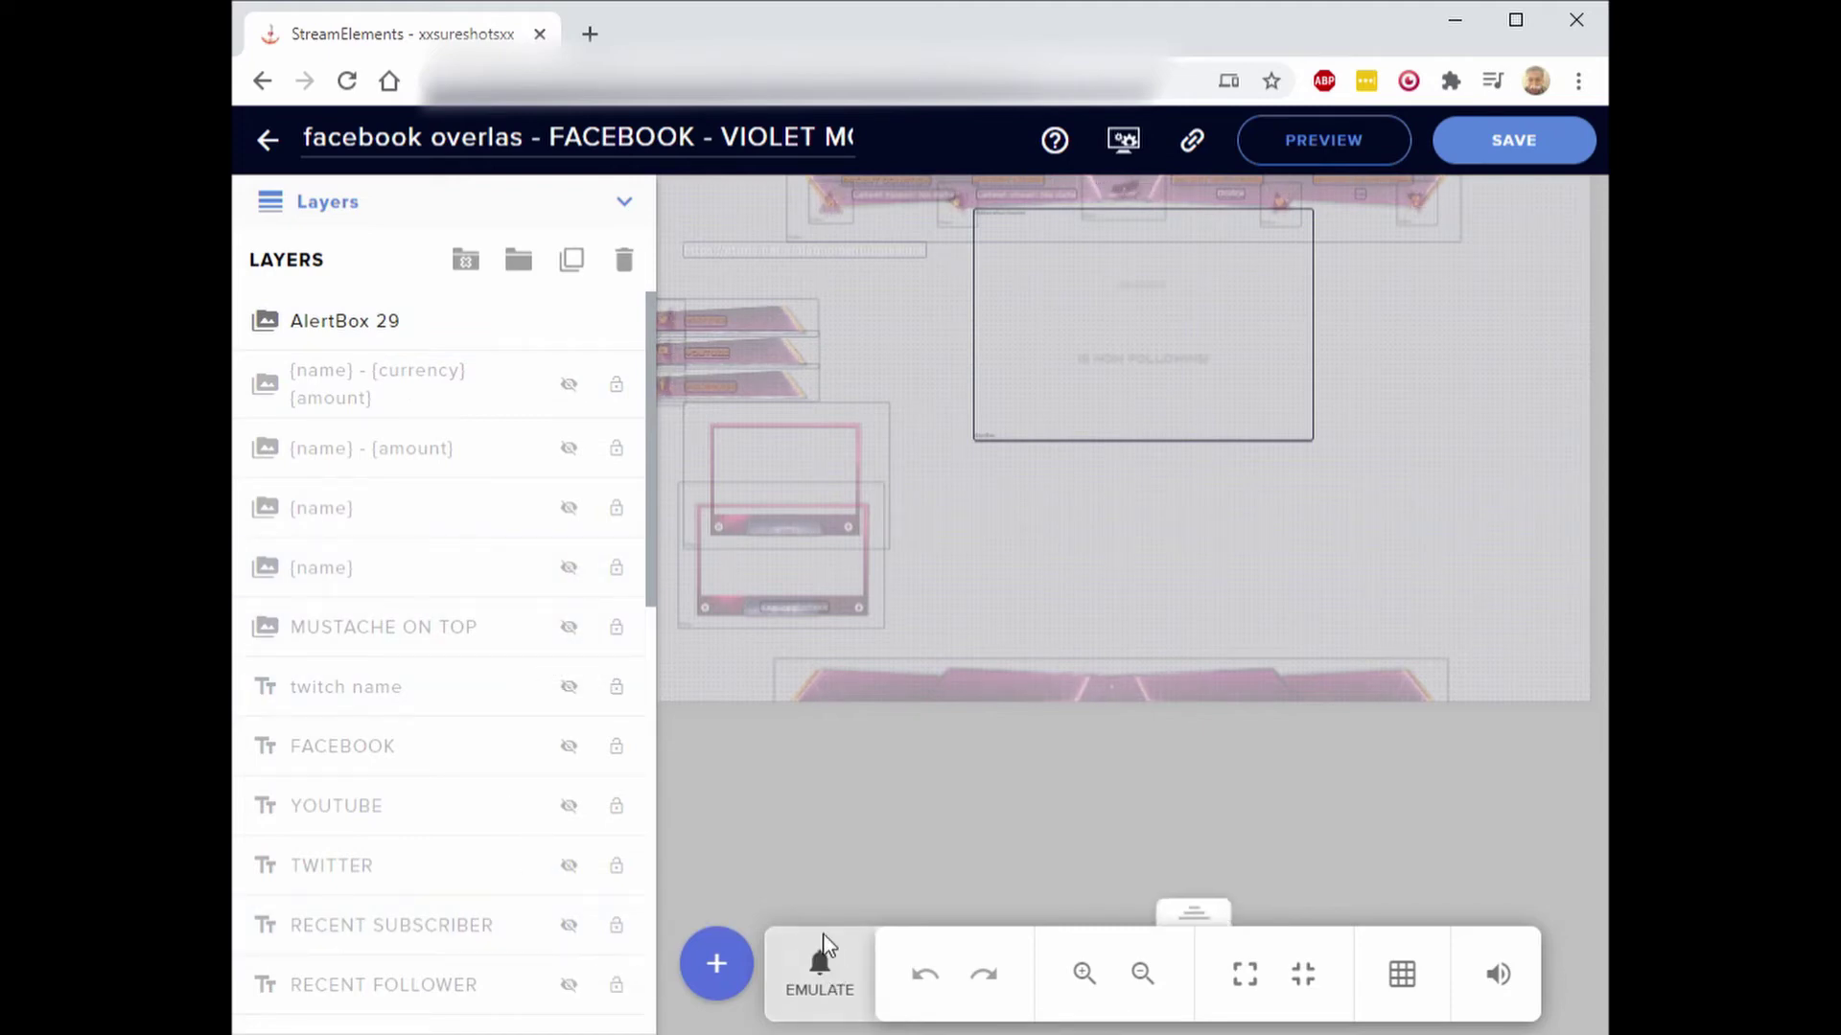
left_click(822, 963)
left_click(850, 552)
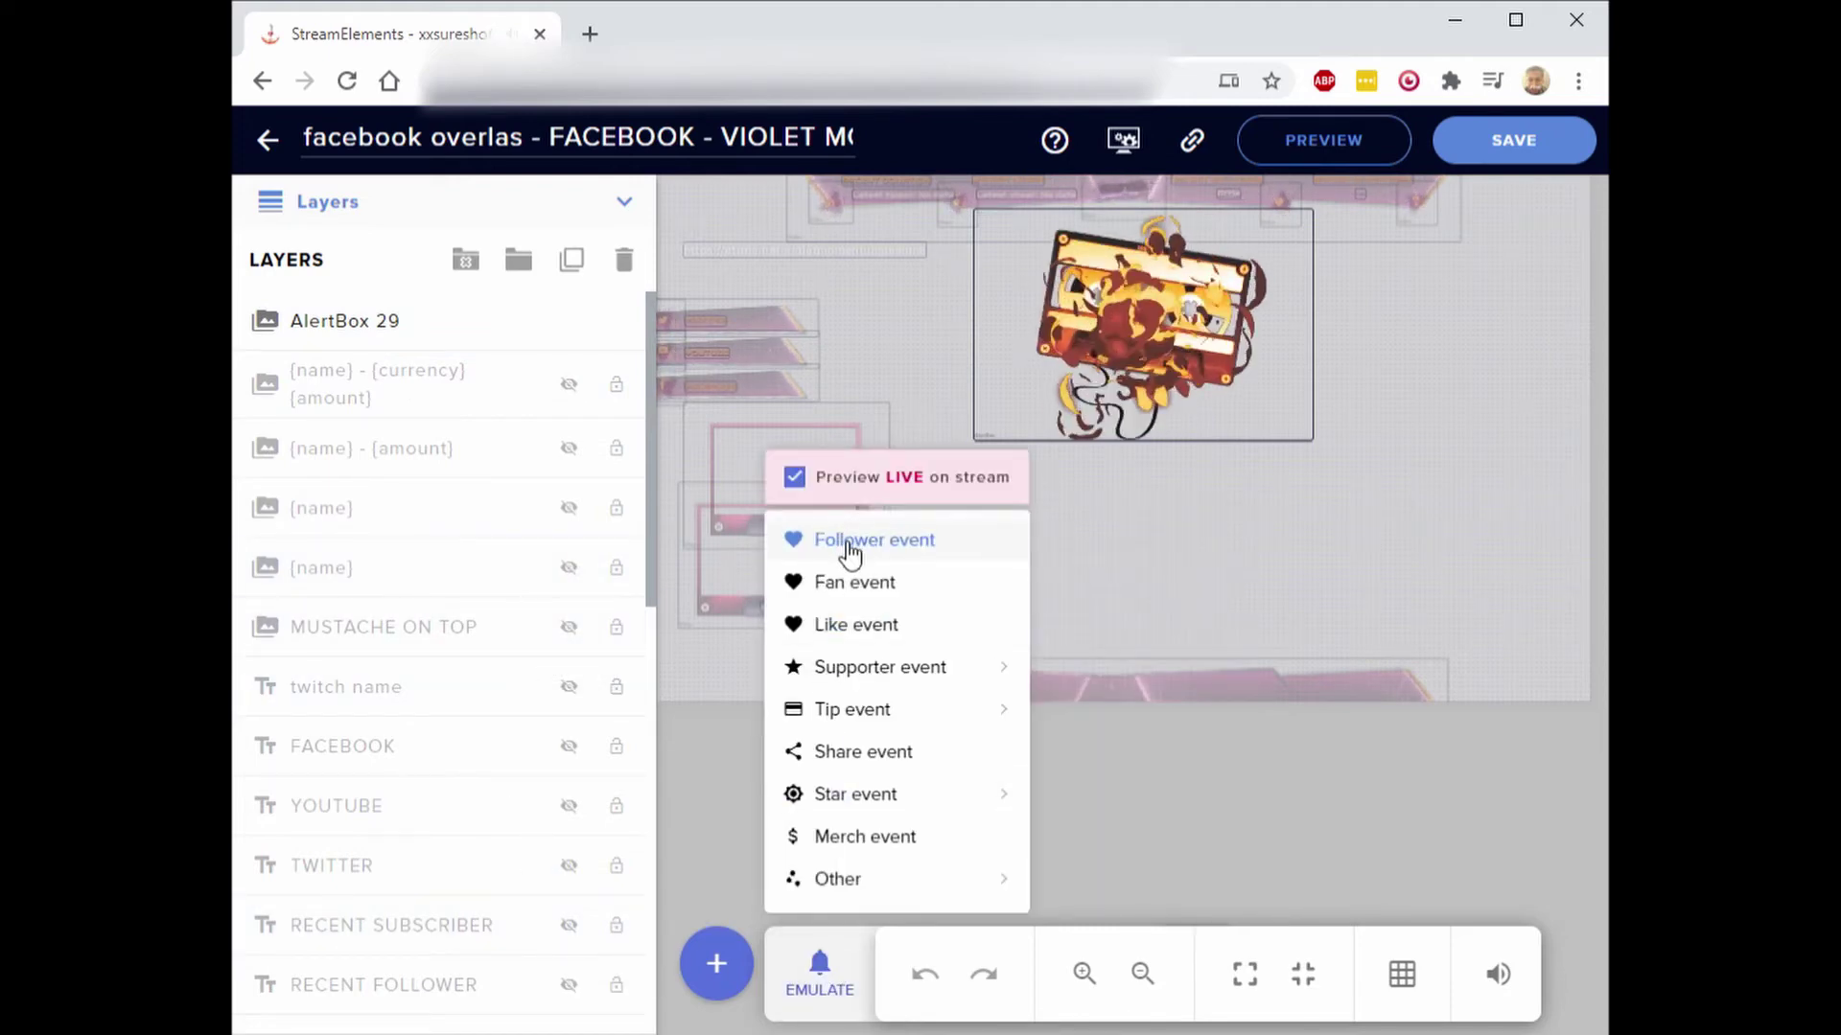
left_click(1194, 143)
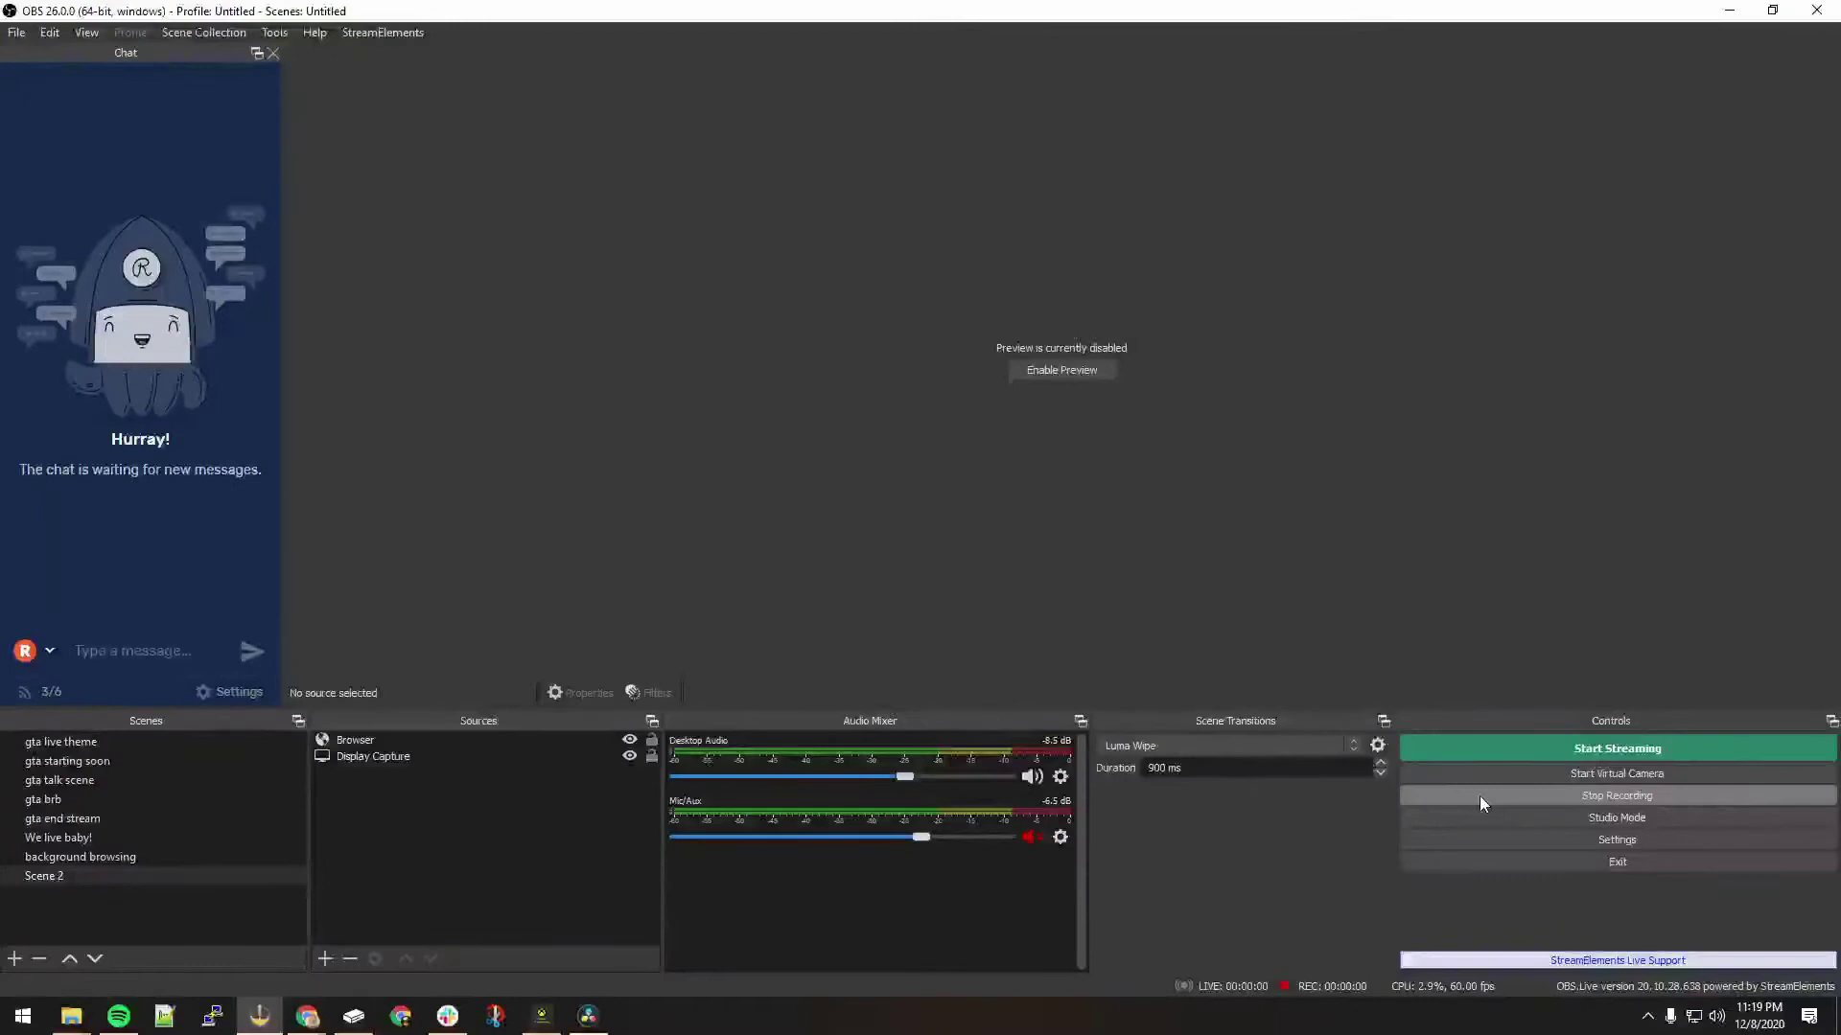
- Delete Scene 2's existing Browser source
left_click(15, 959)
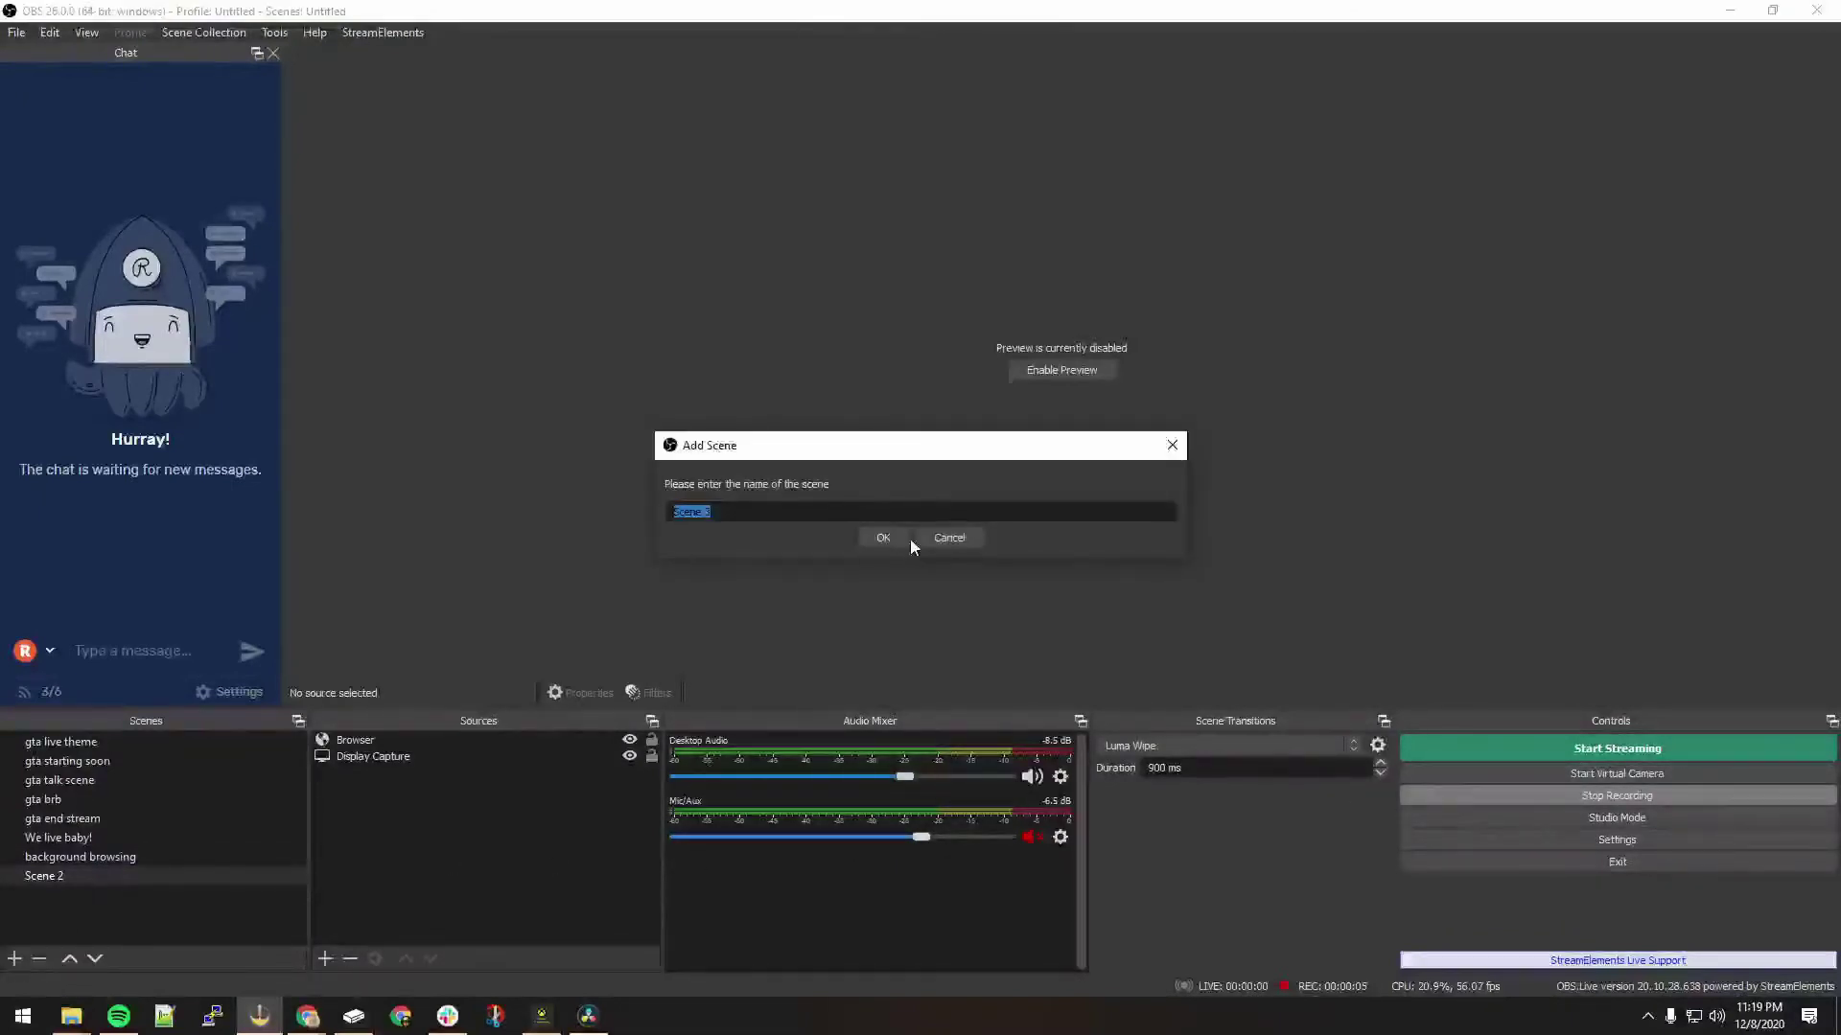
left_click(942, 541)
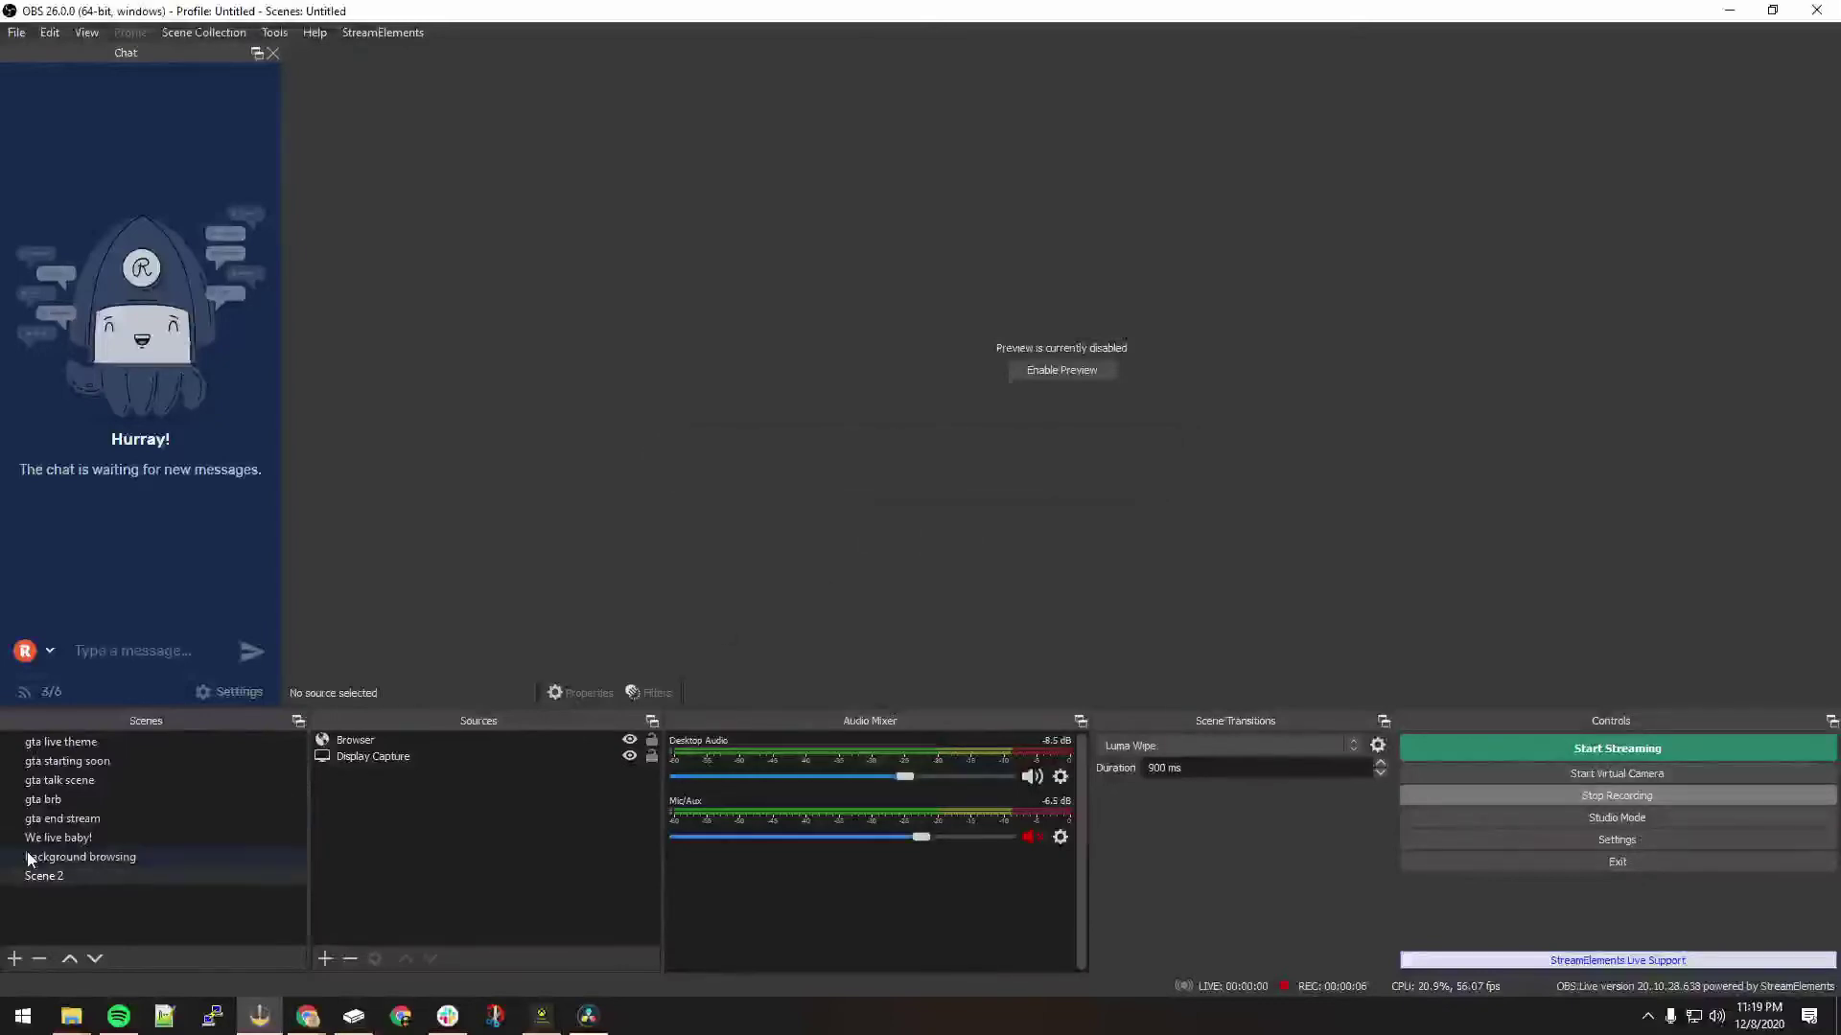
left_click(368, 742)
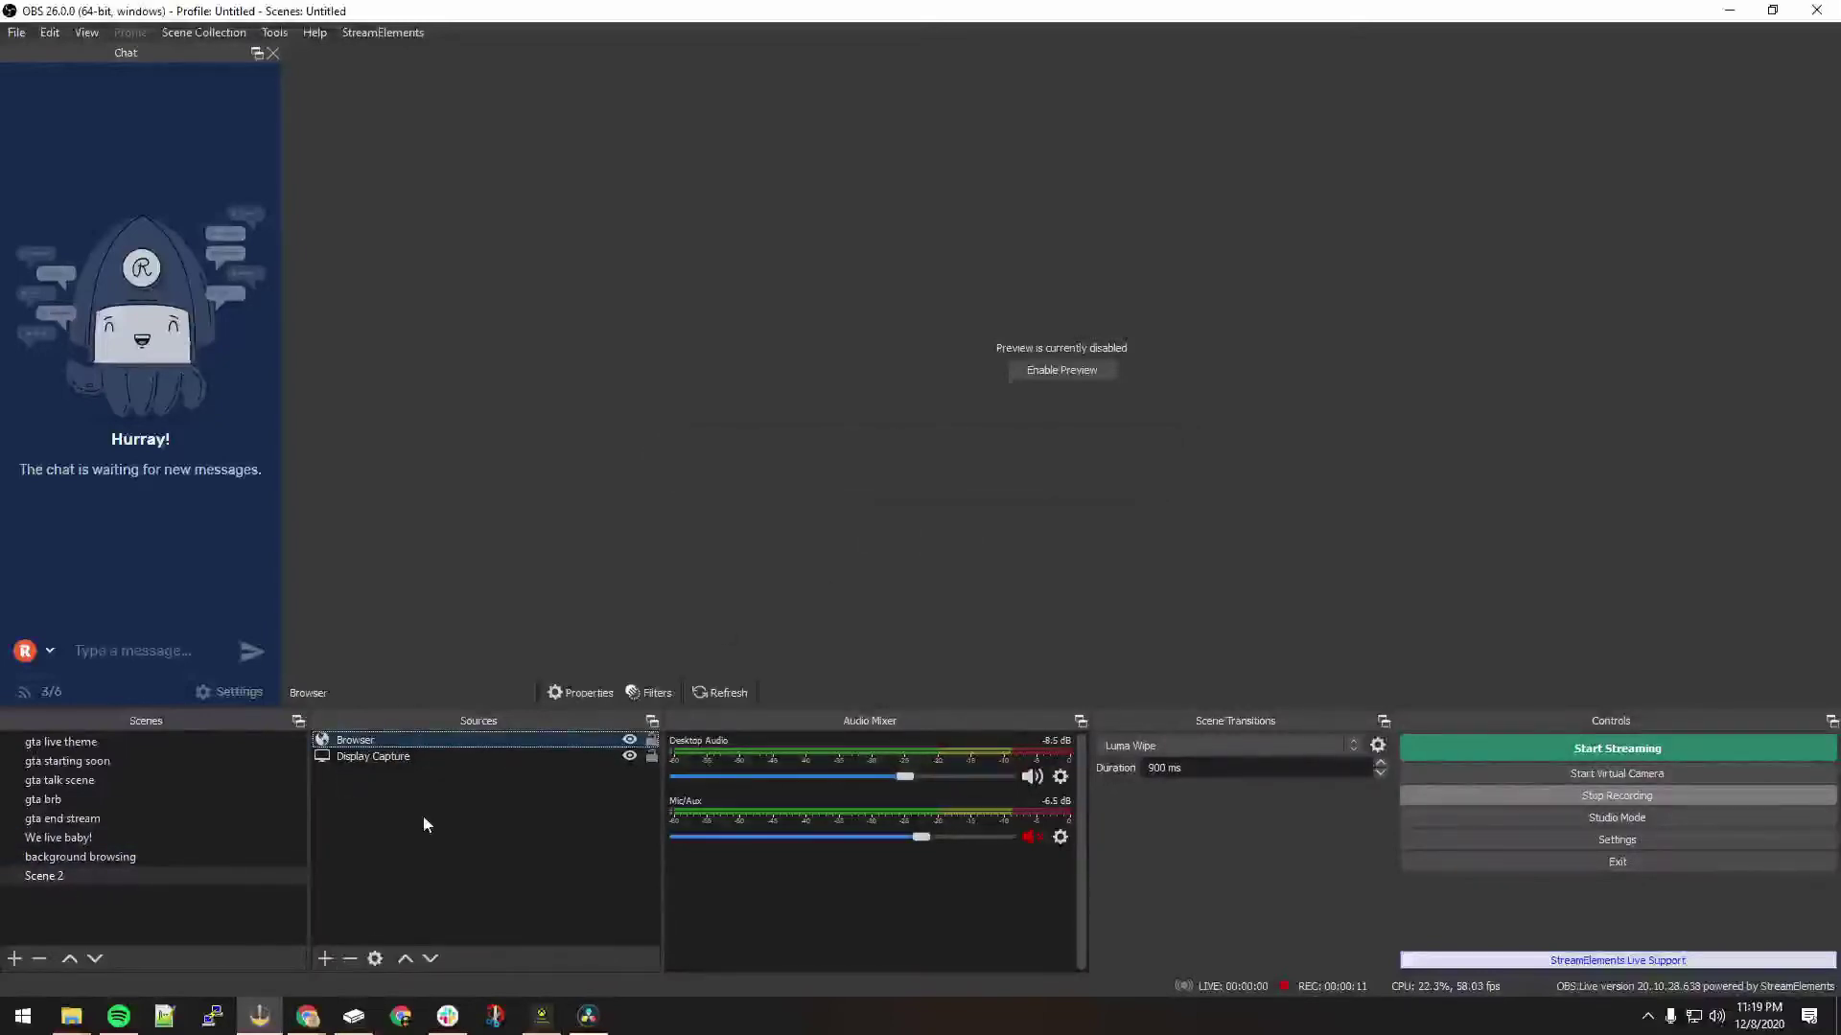
left_click(348, 959)
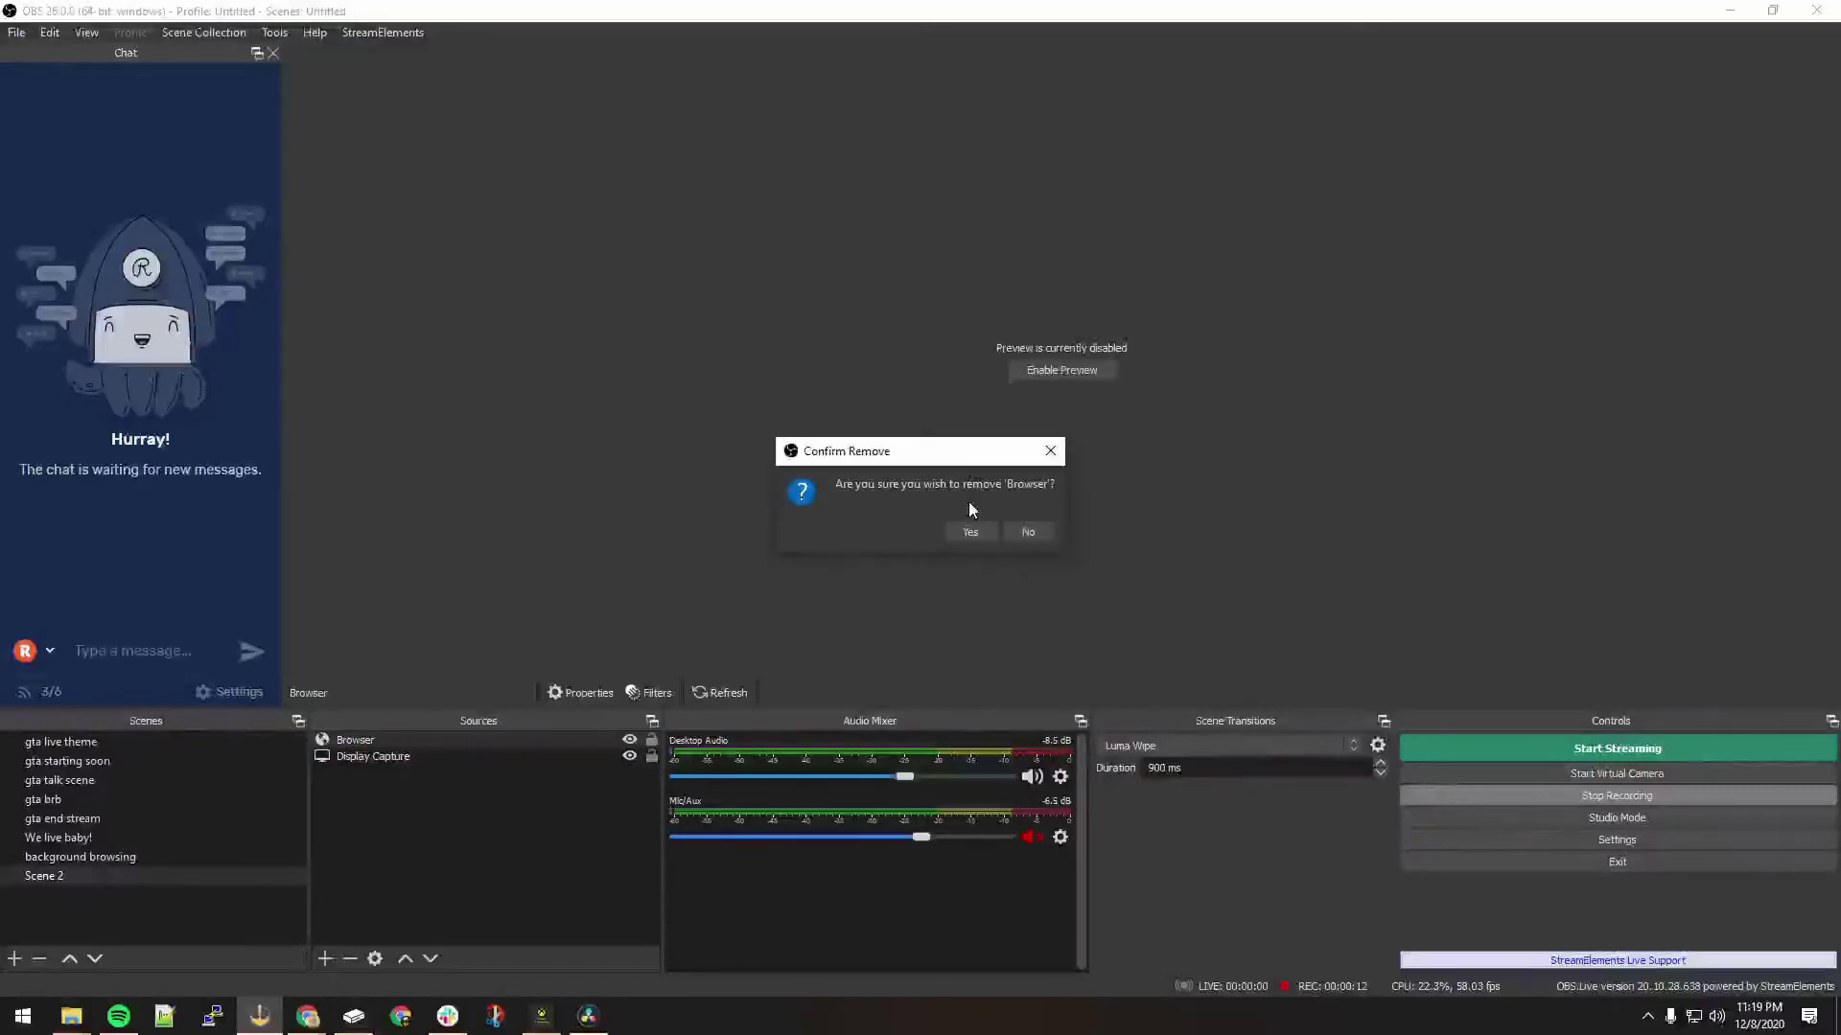
left_click(961, 531)
- Add a new Browser source named Browser to Scene 2
left_click(322, 958)
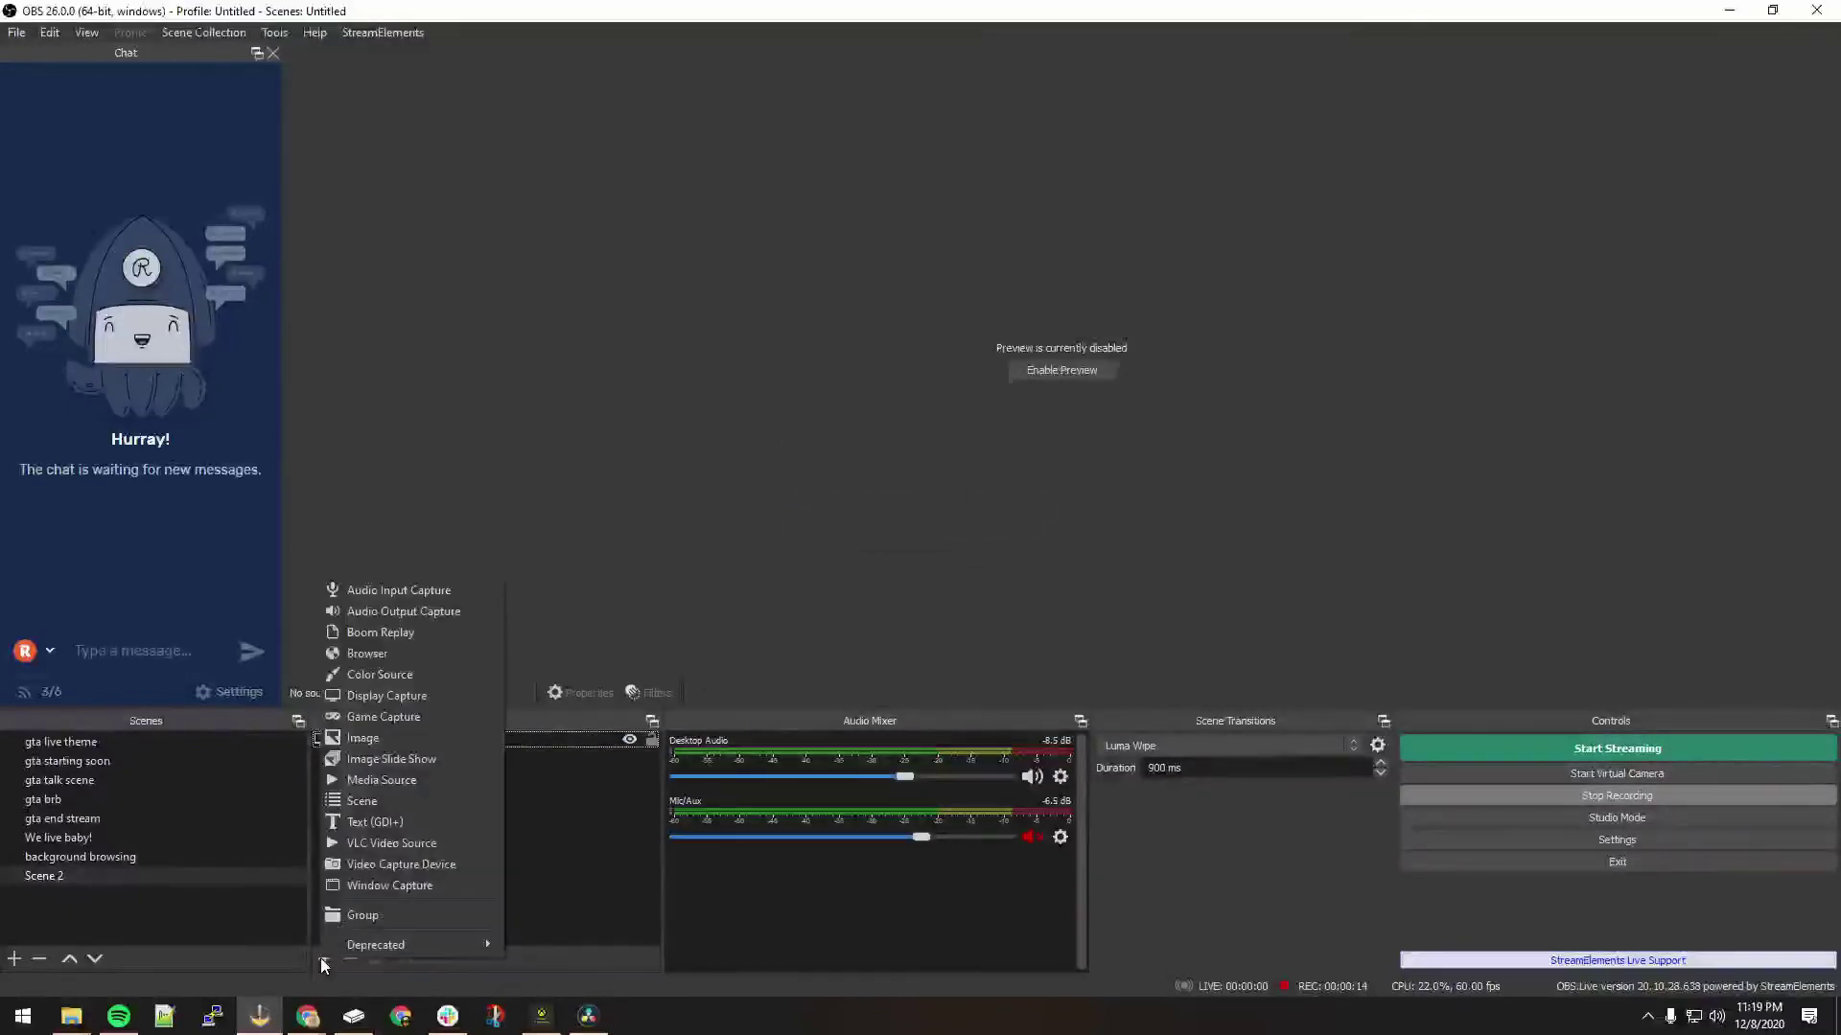
left_click(374, 660)
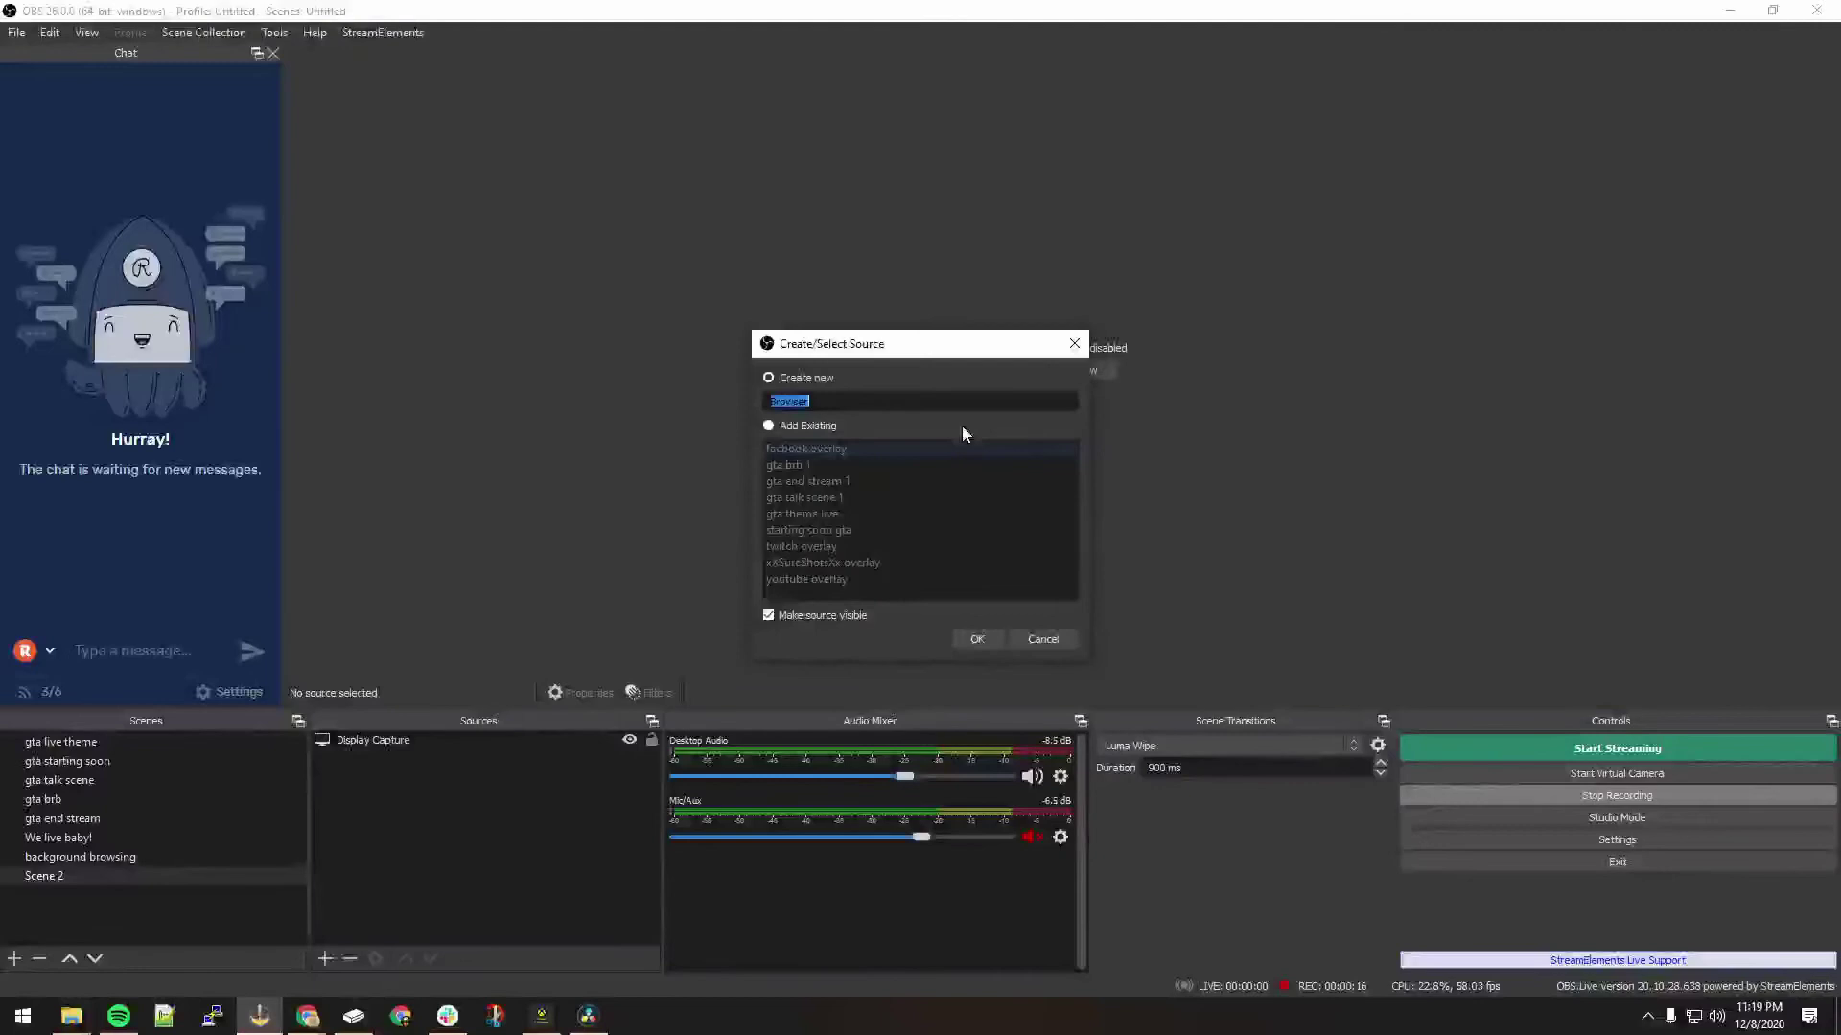
left_click(970, 637)
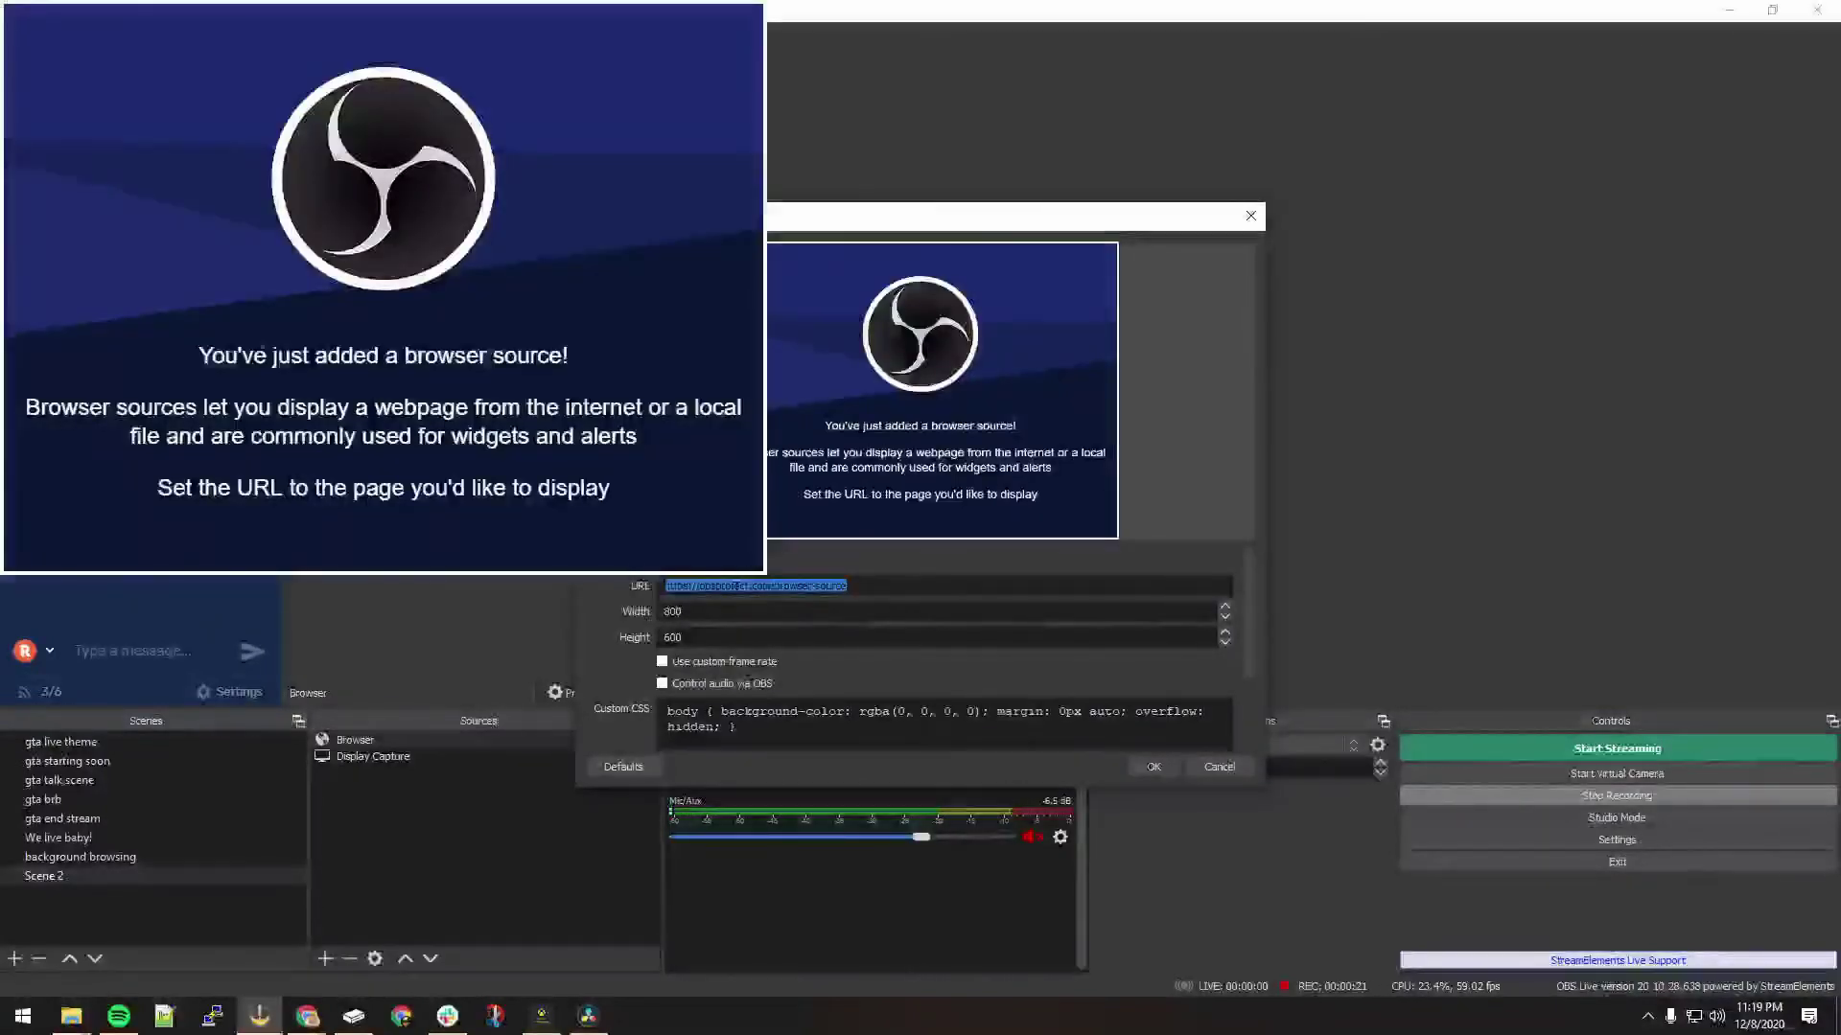
- Give the Browser source URL 'put your url here', width 1920 and height 1080, and save
type("put your ")
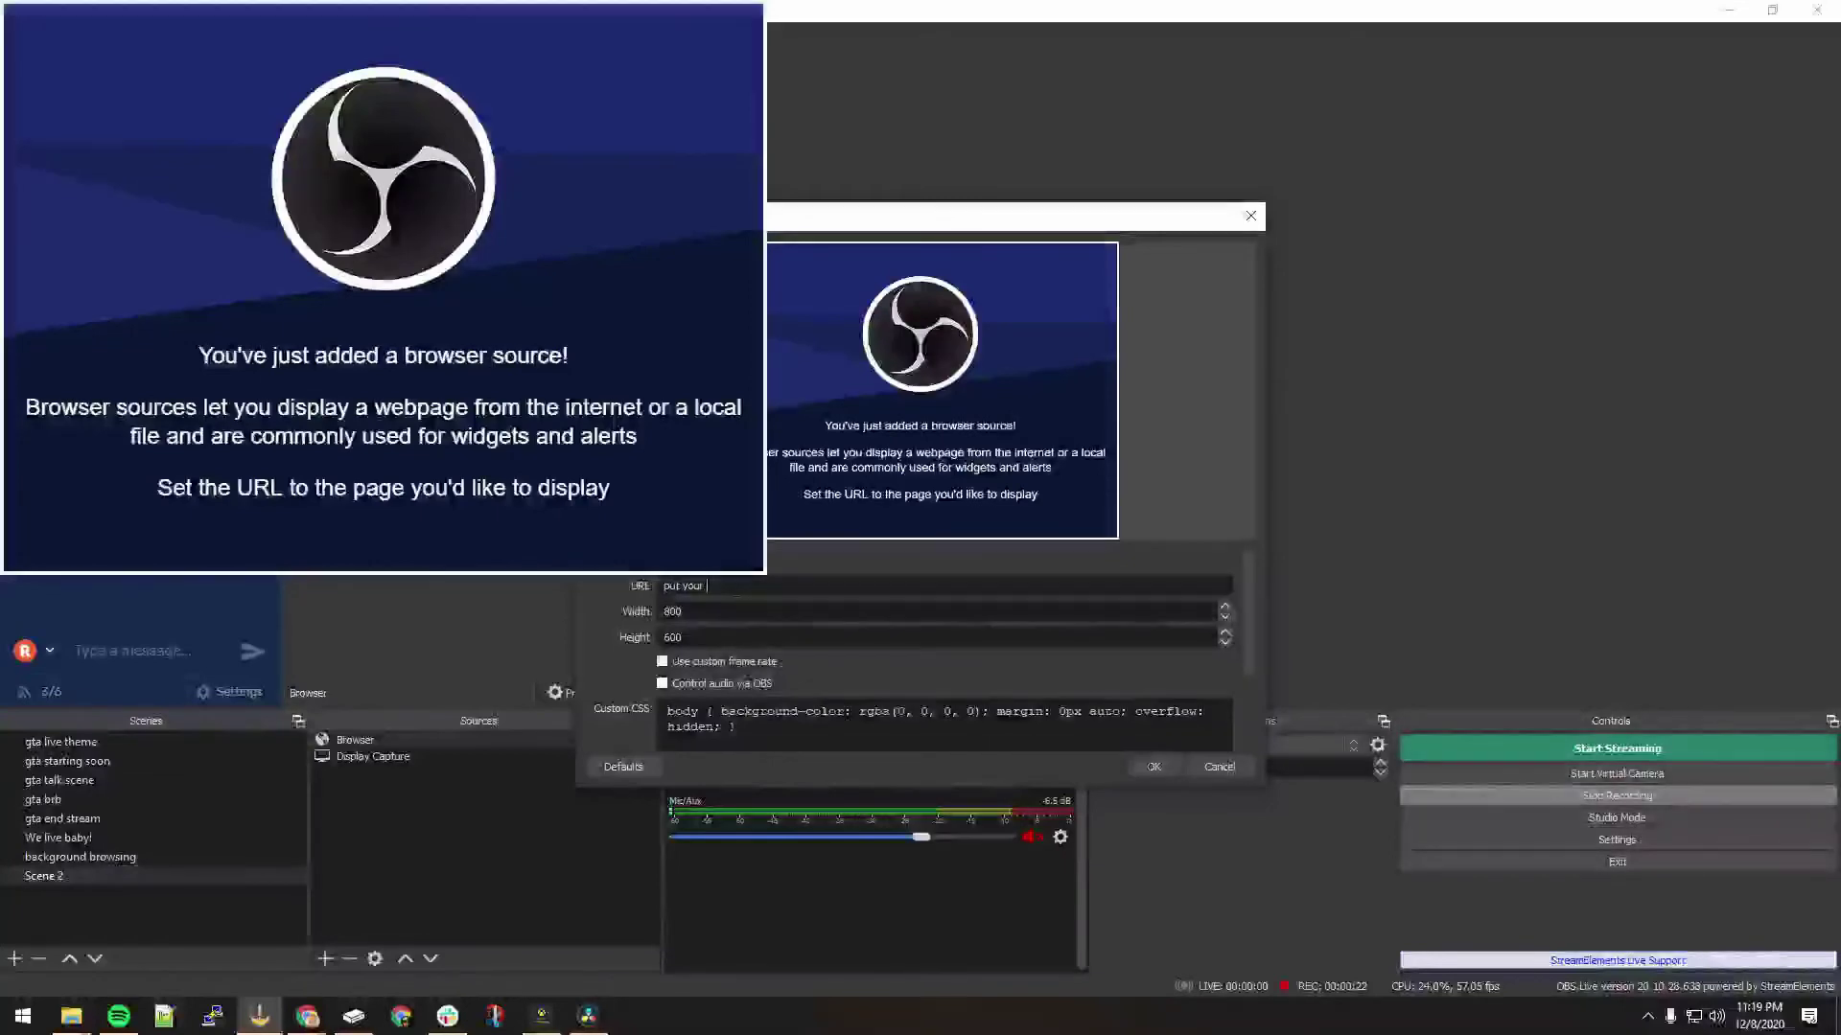
type("url here")
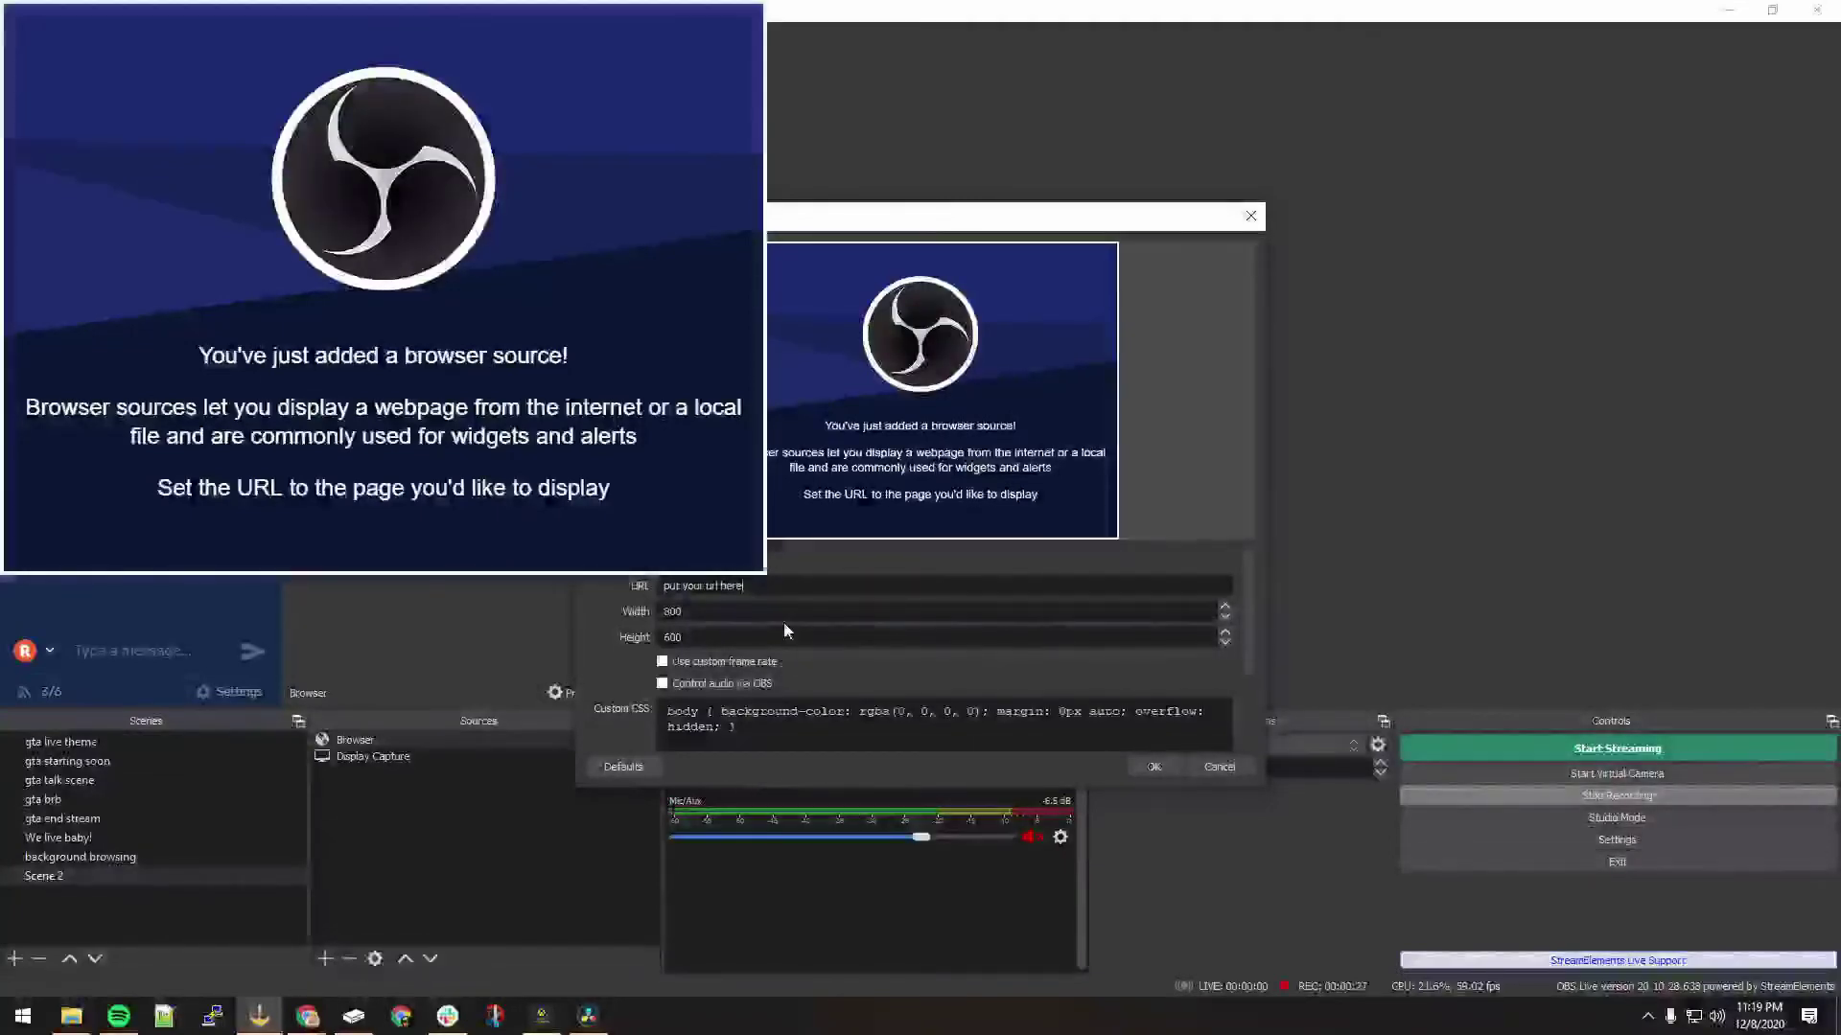
key("Delete")
key("Delete")
key("Delete")
type("1920")
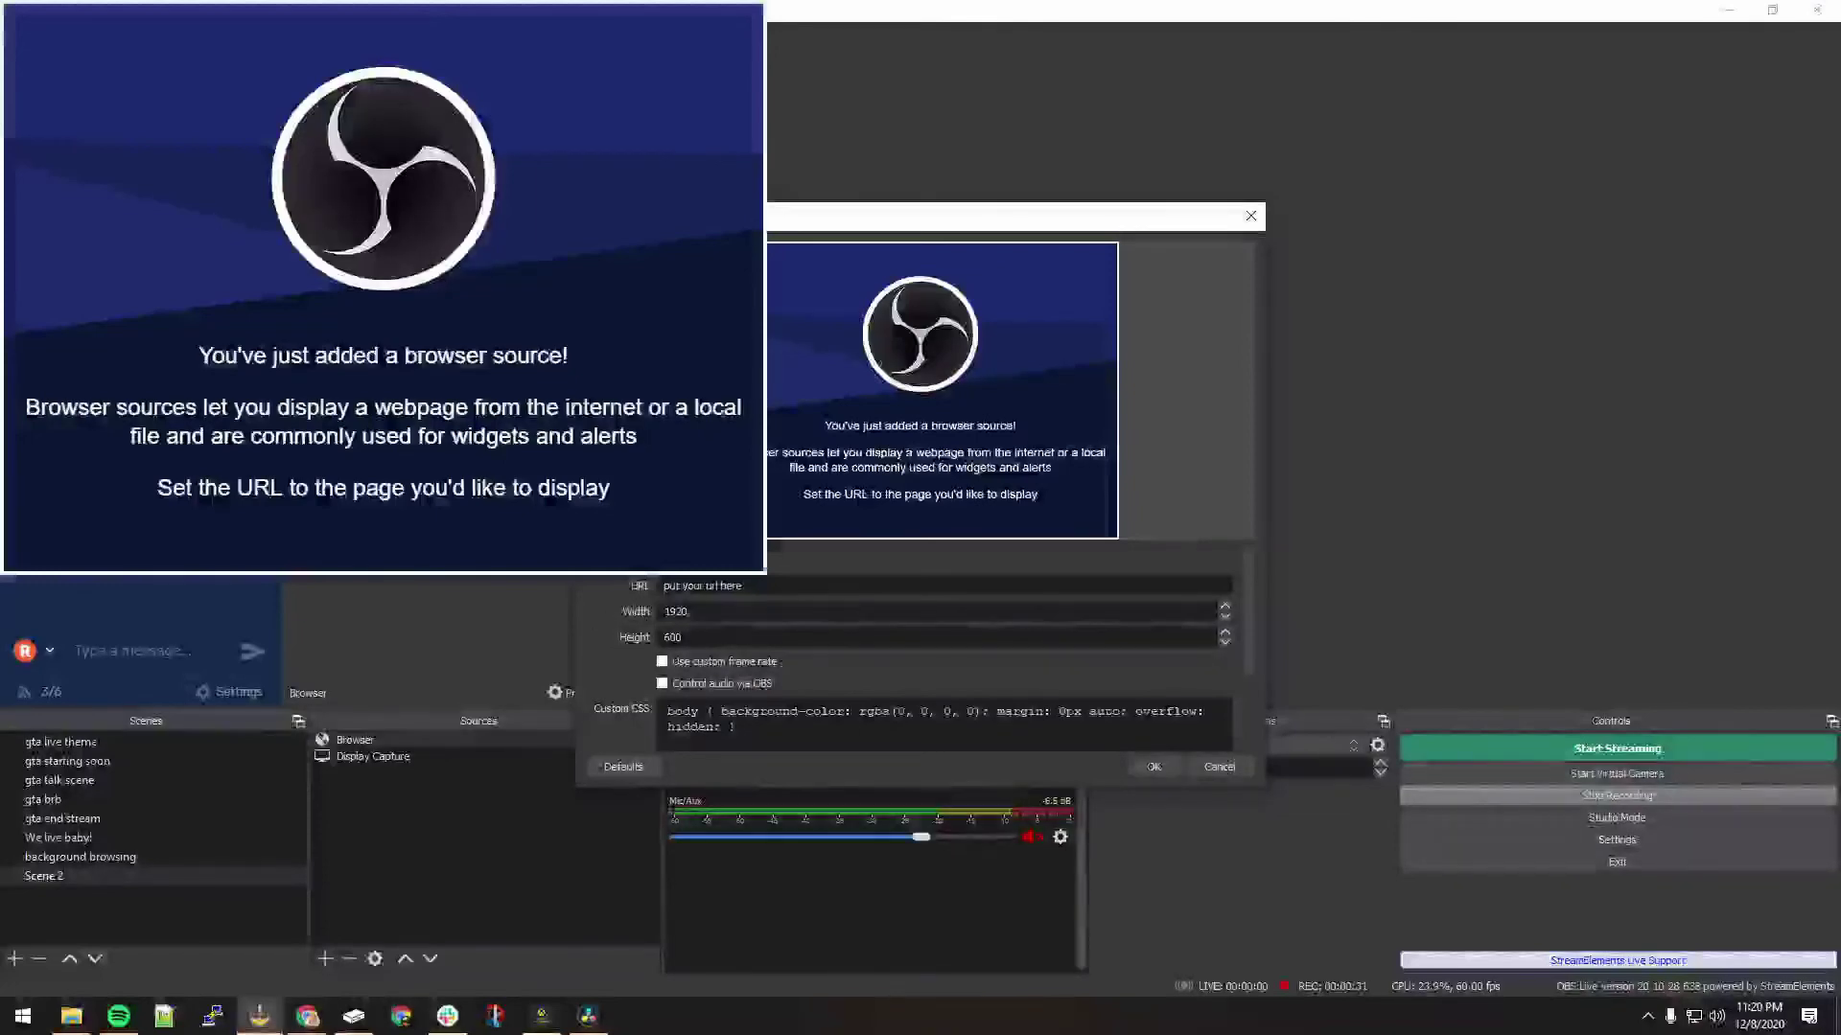
key("Tab")
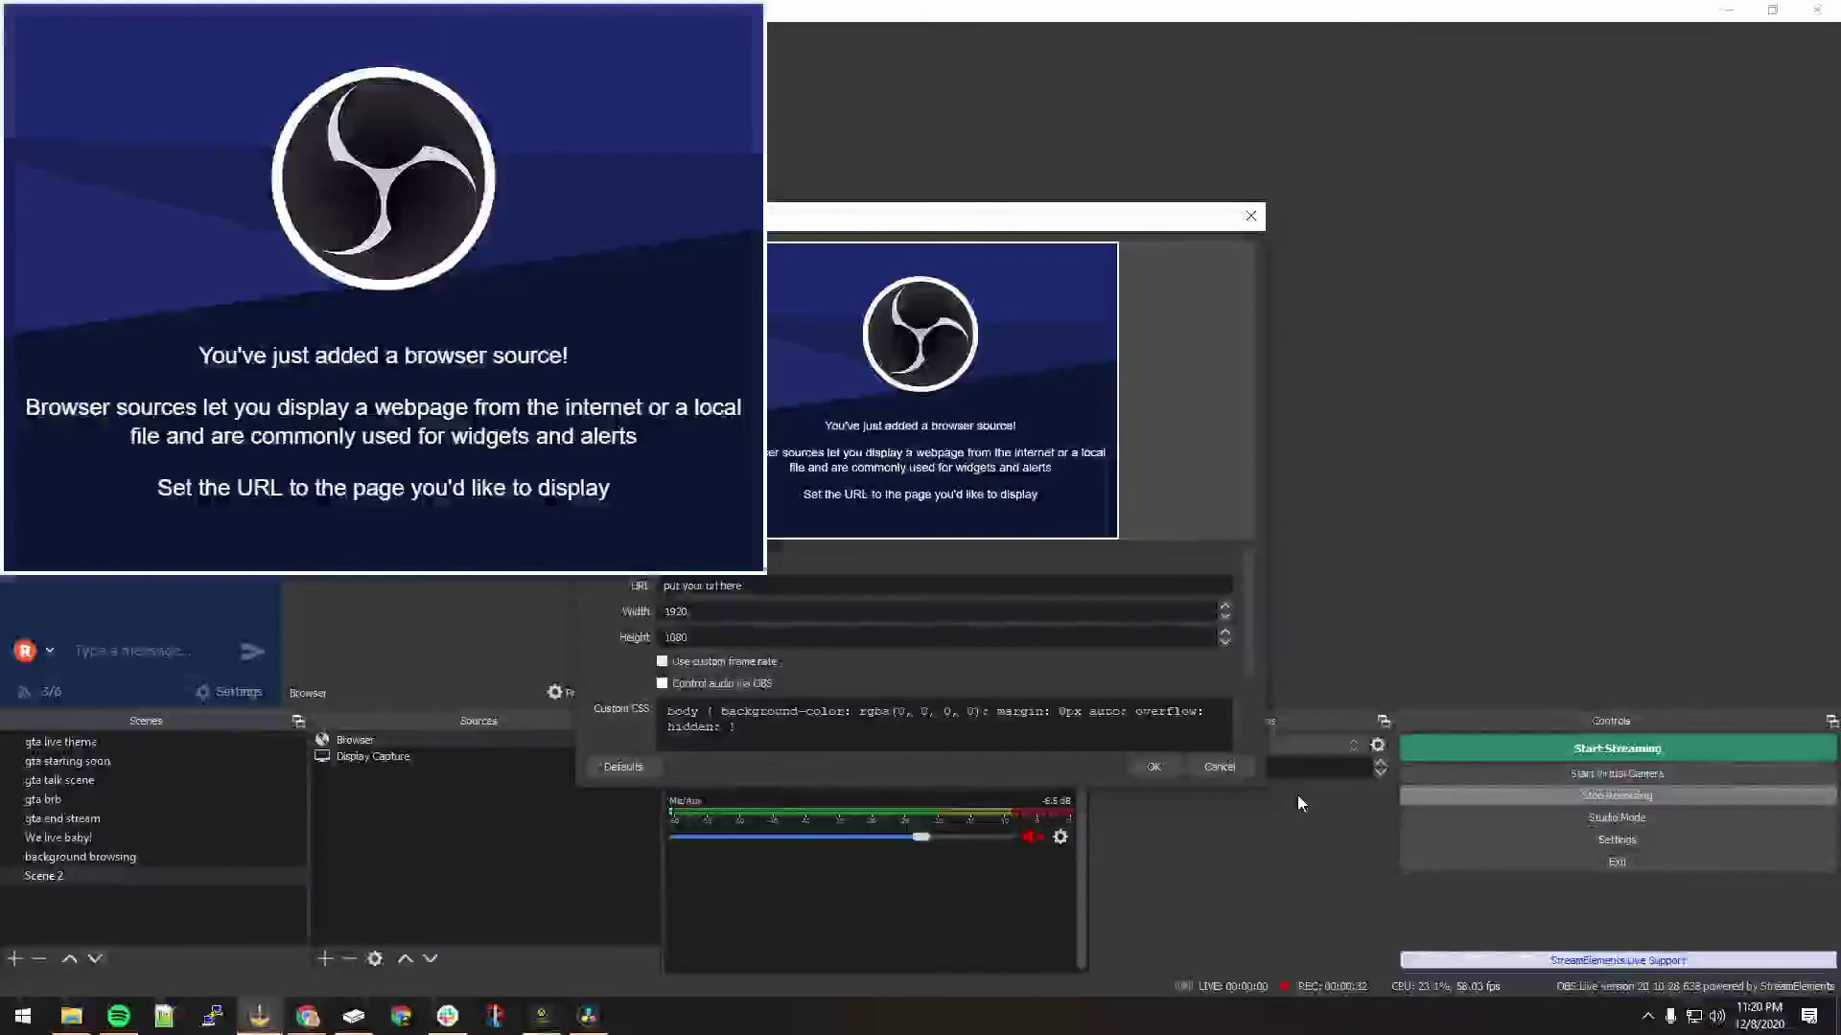
left_click(1155, 765)
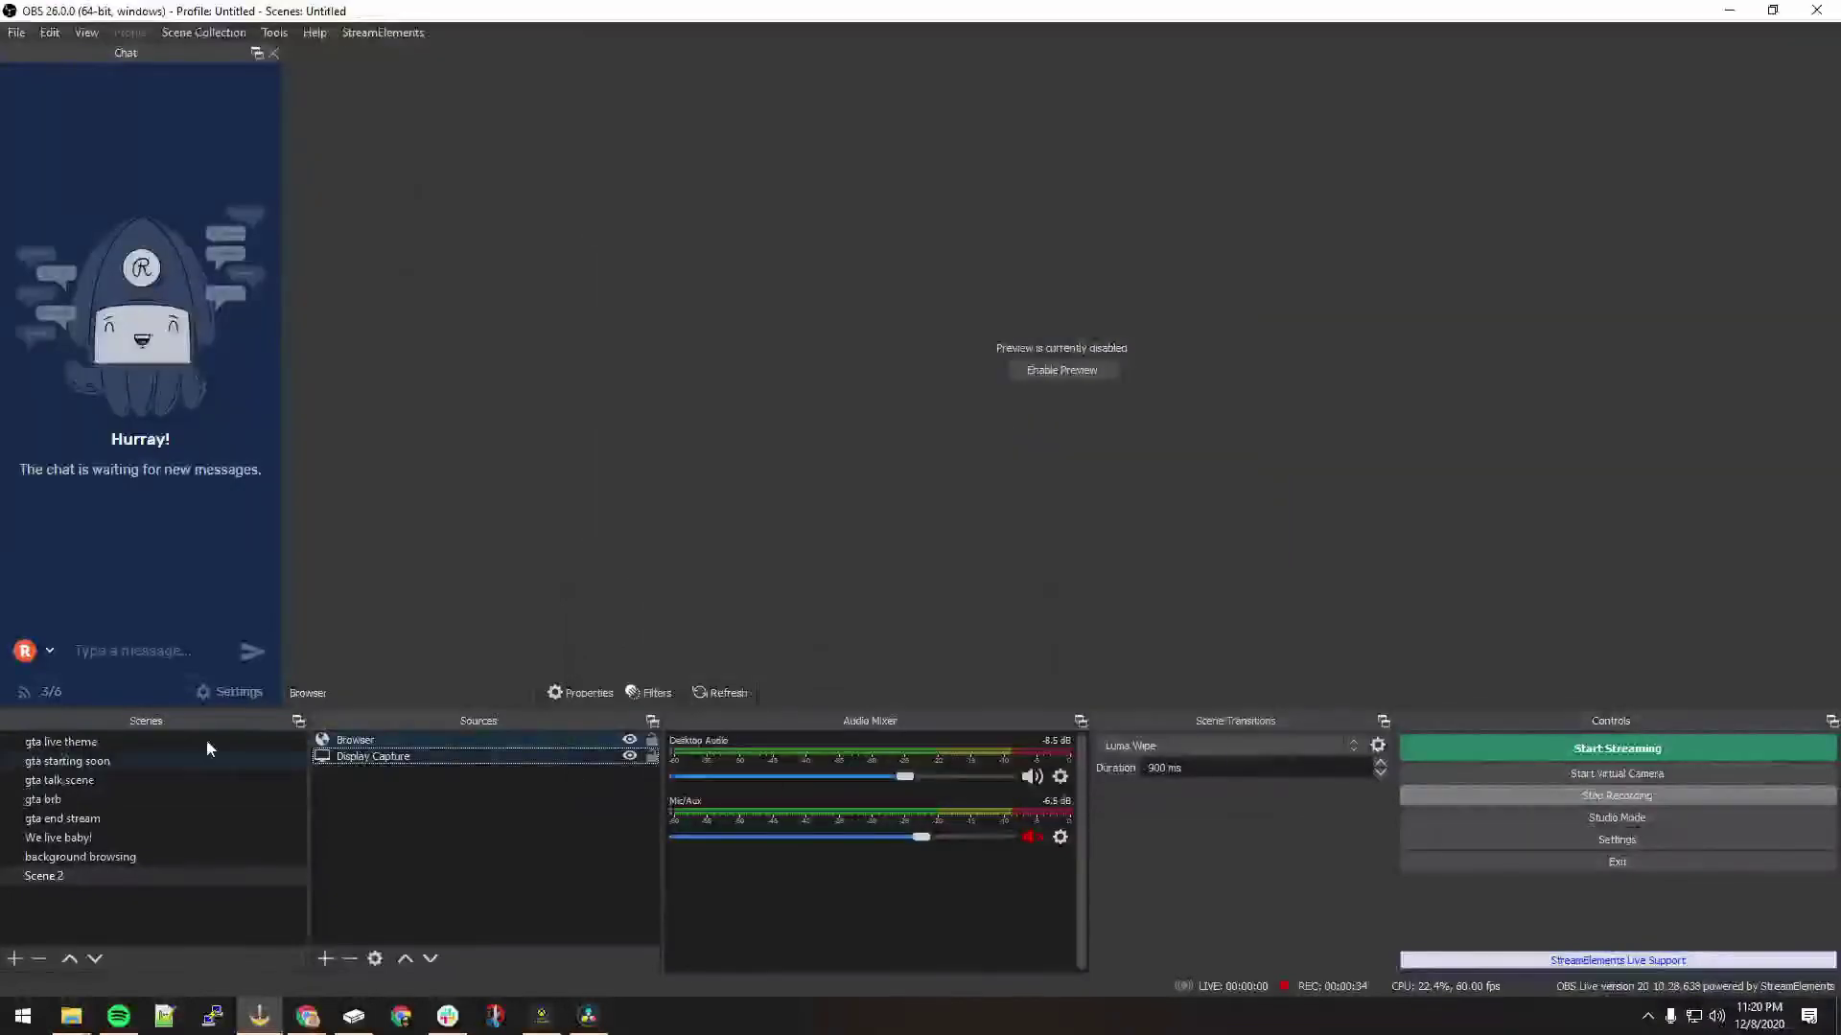
- Add Browser 2 and Browser 3 sources to Scene 2, each at 1920×1080
left_click(404, 787)
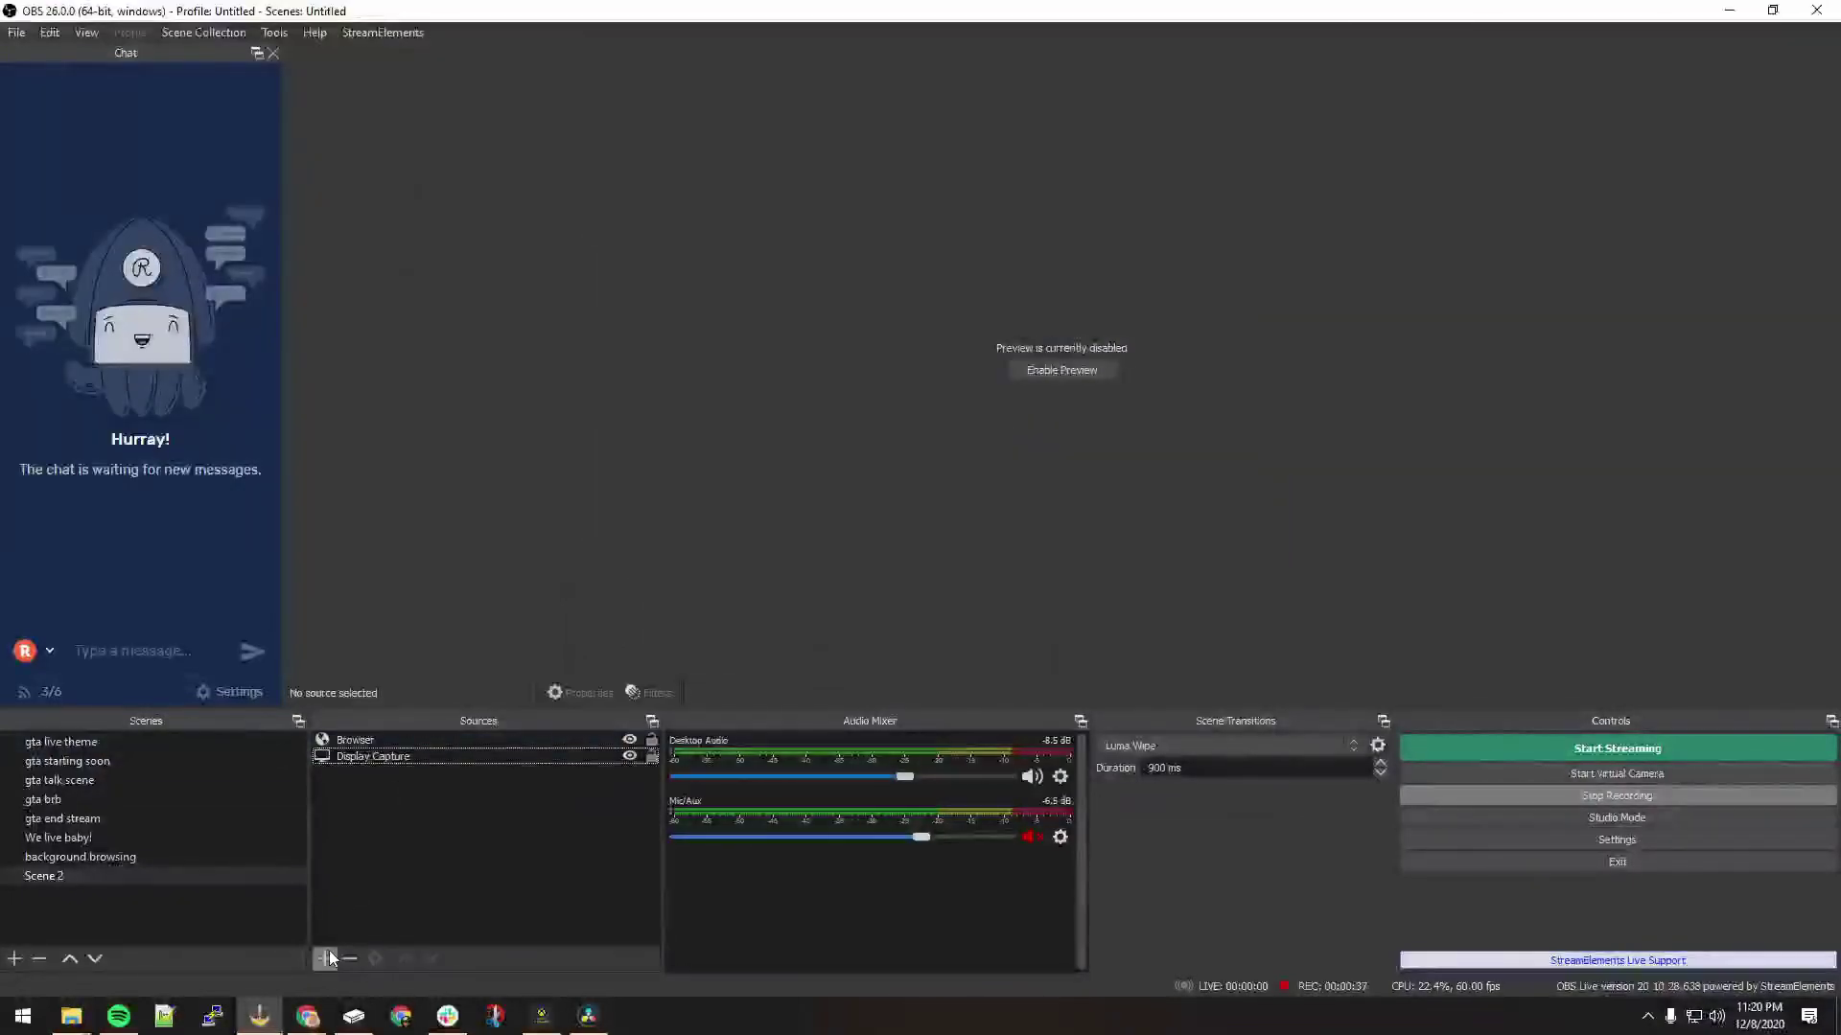
left_click(326, 957)
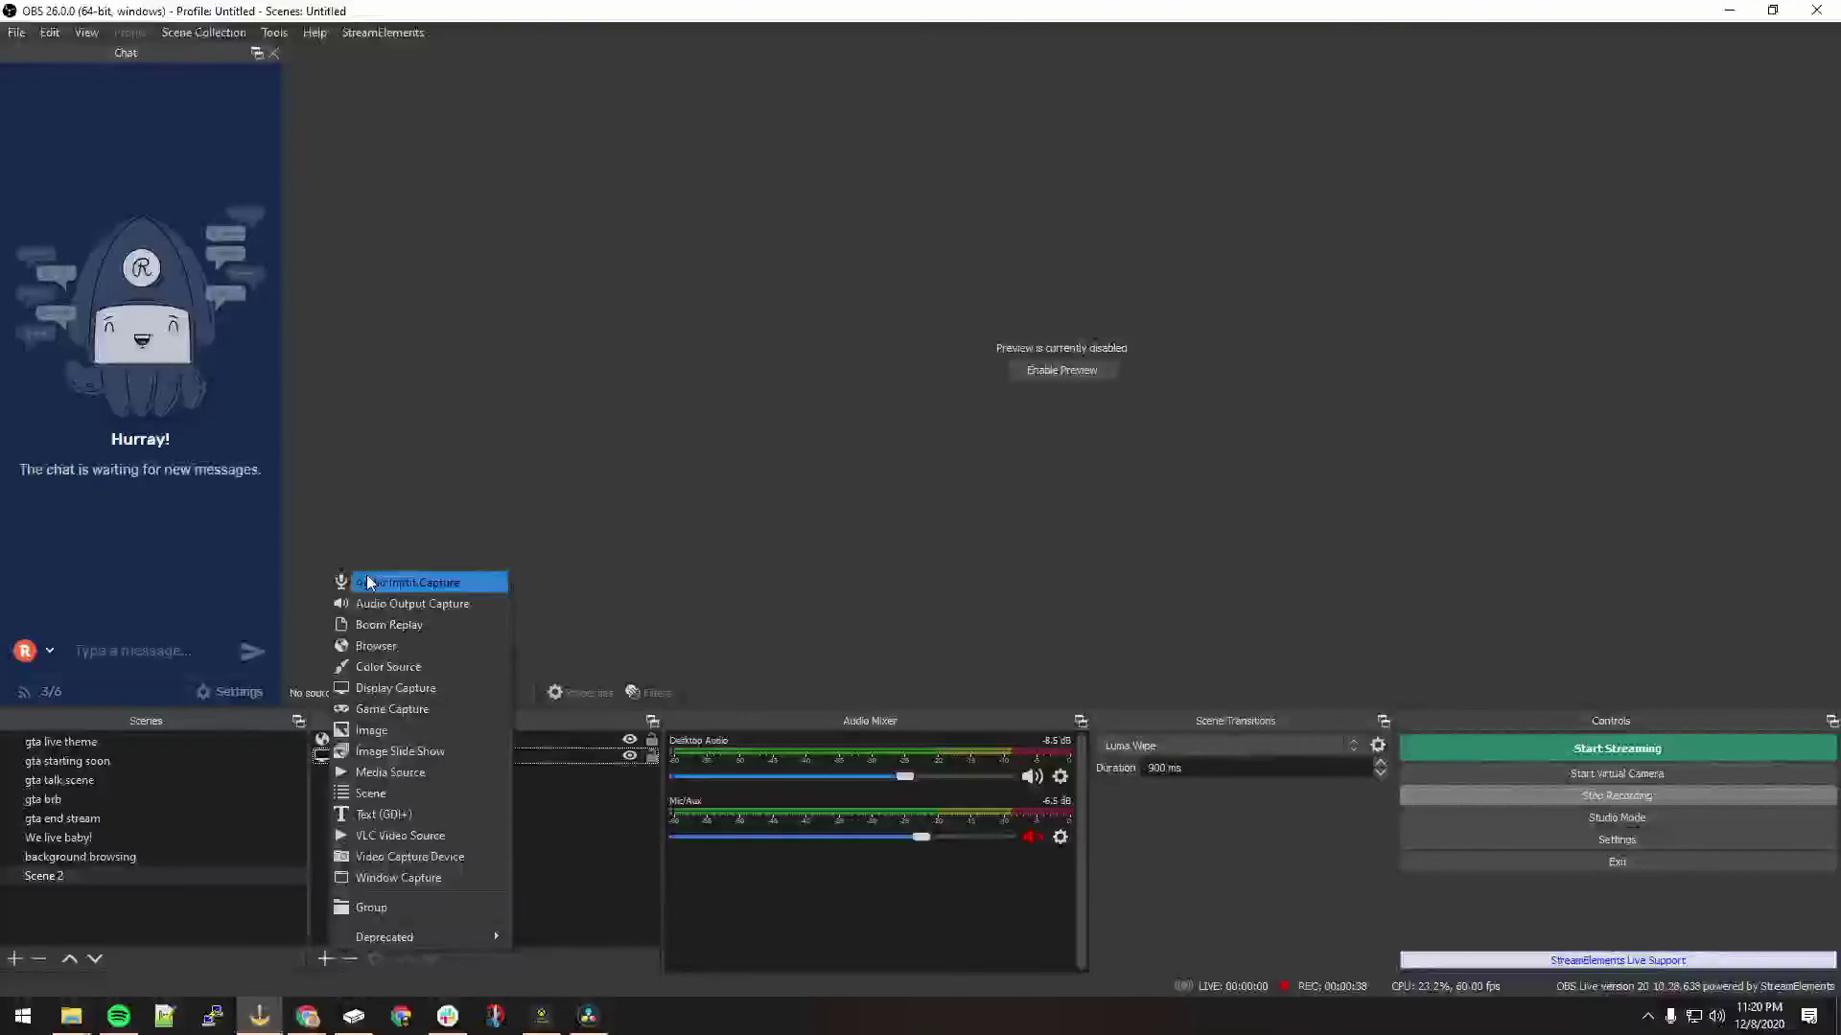
left_click(369, 646)
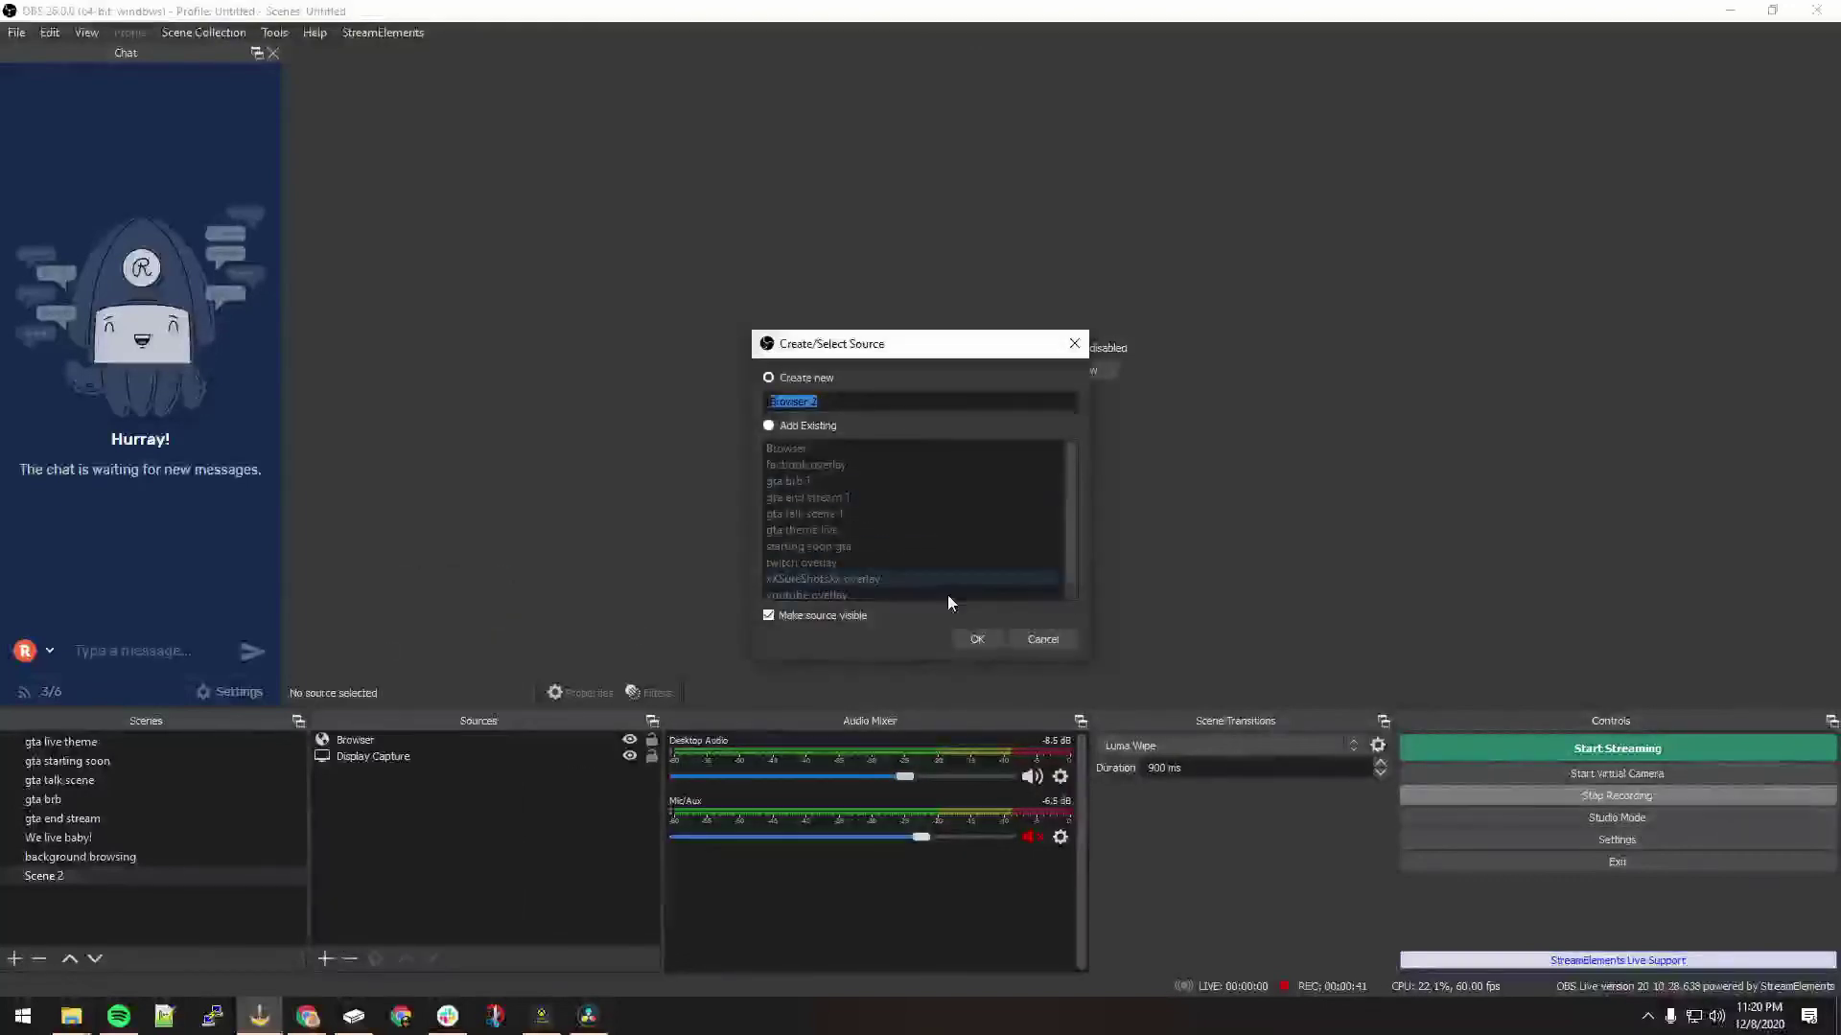
left_click(978, 640)
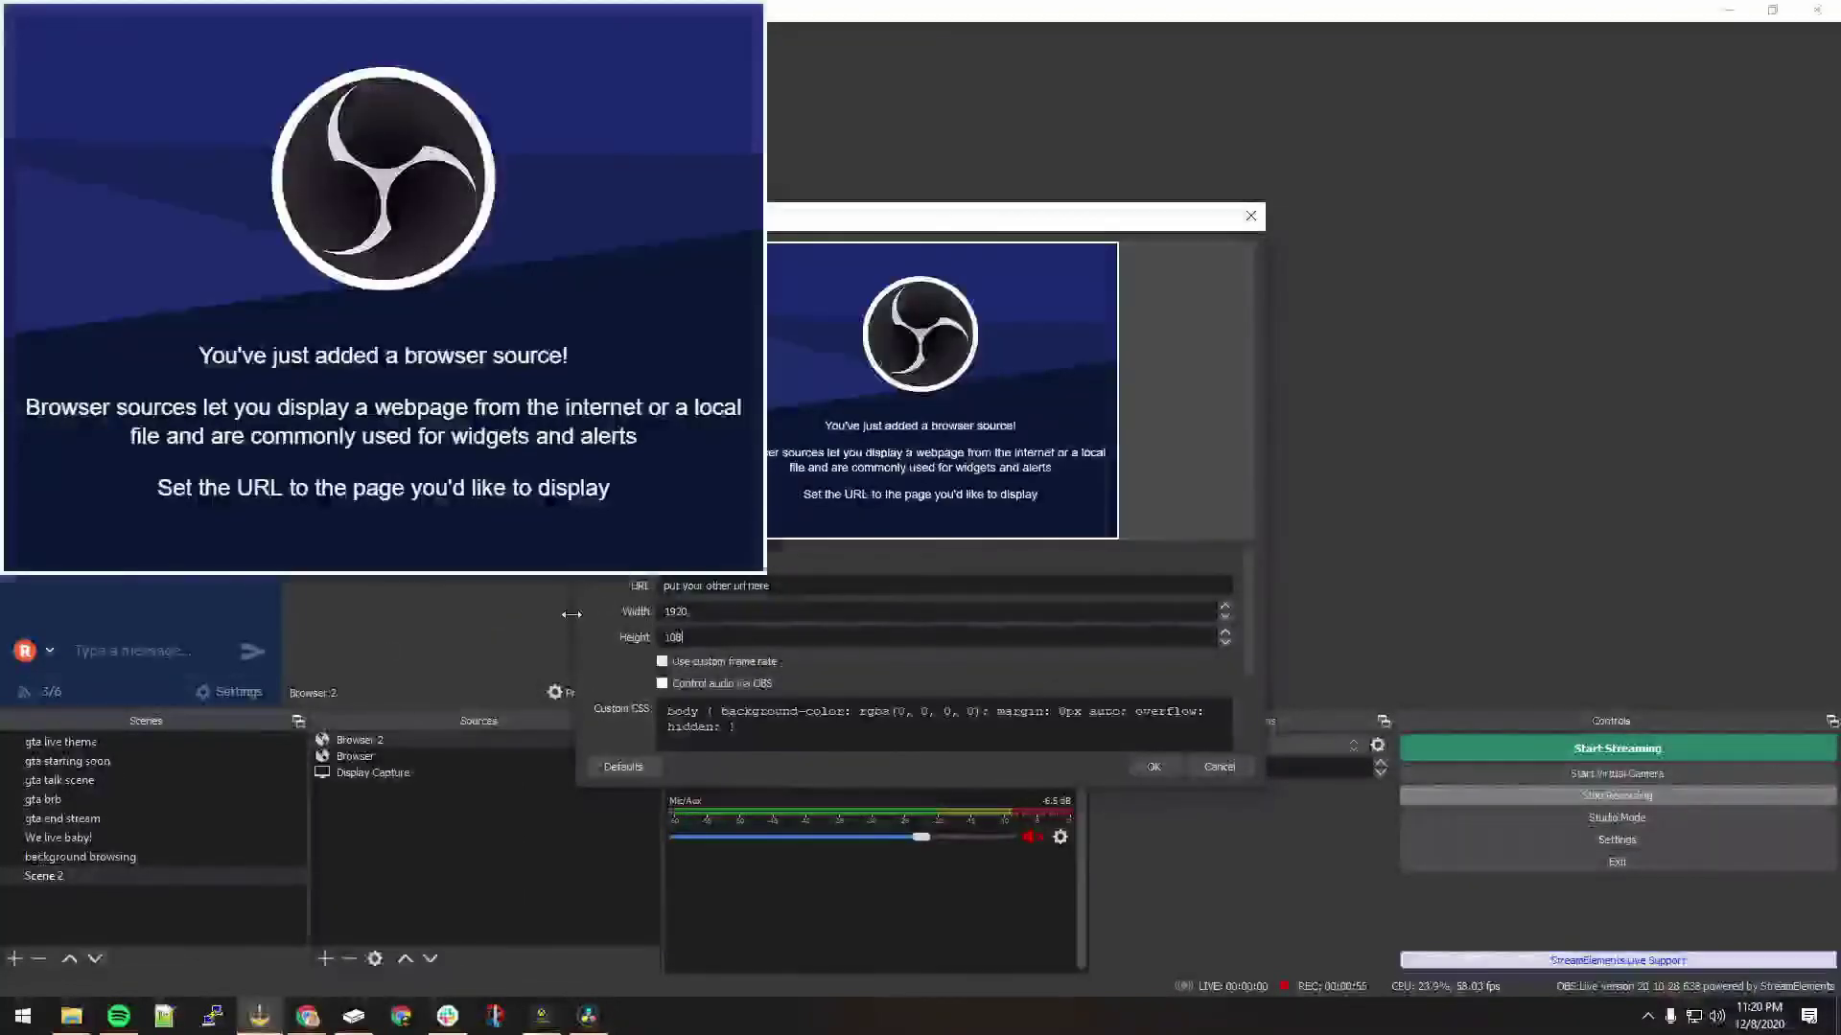
key("Escape")
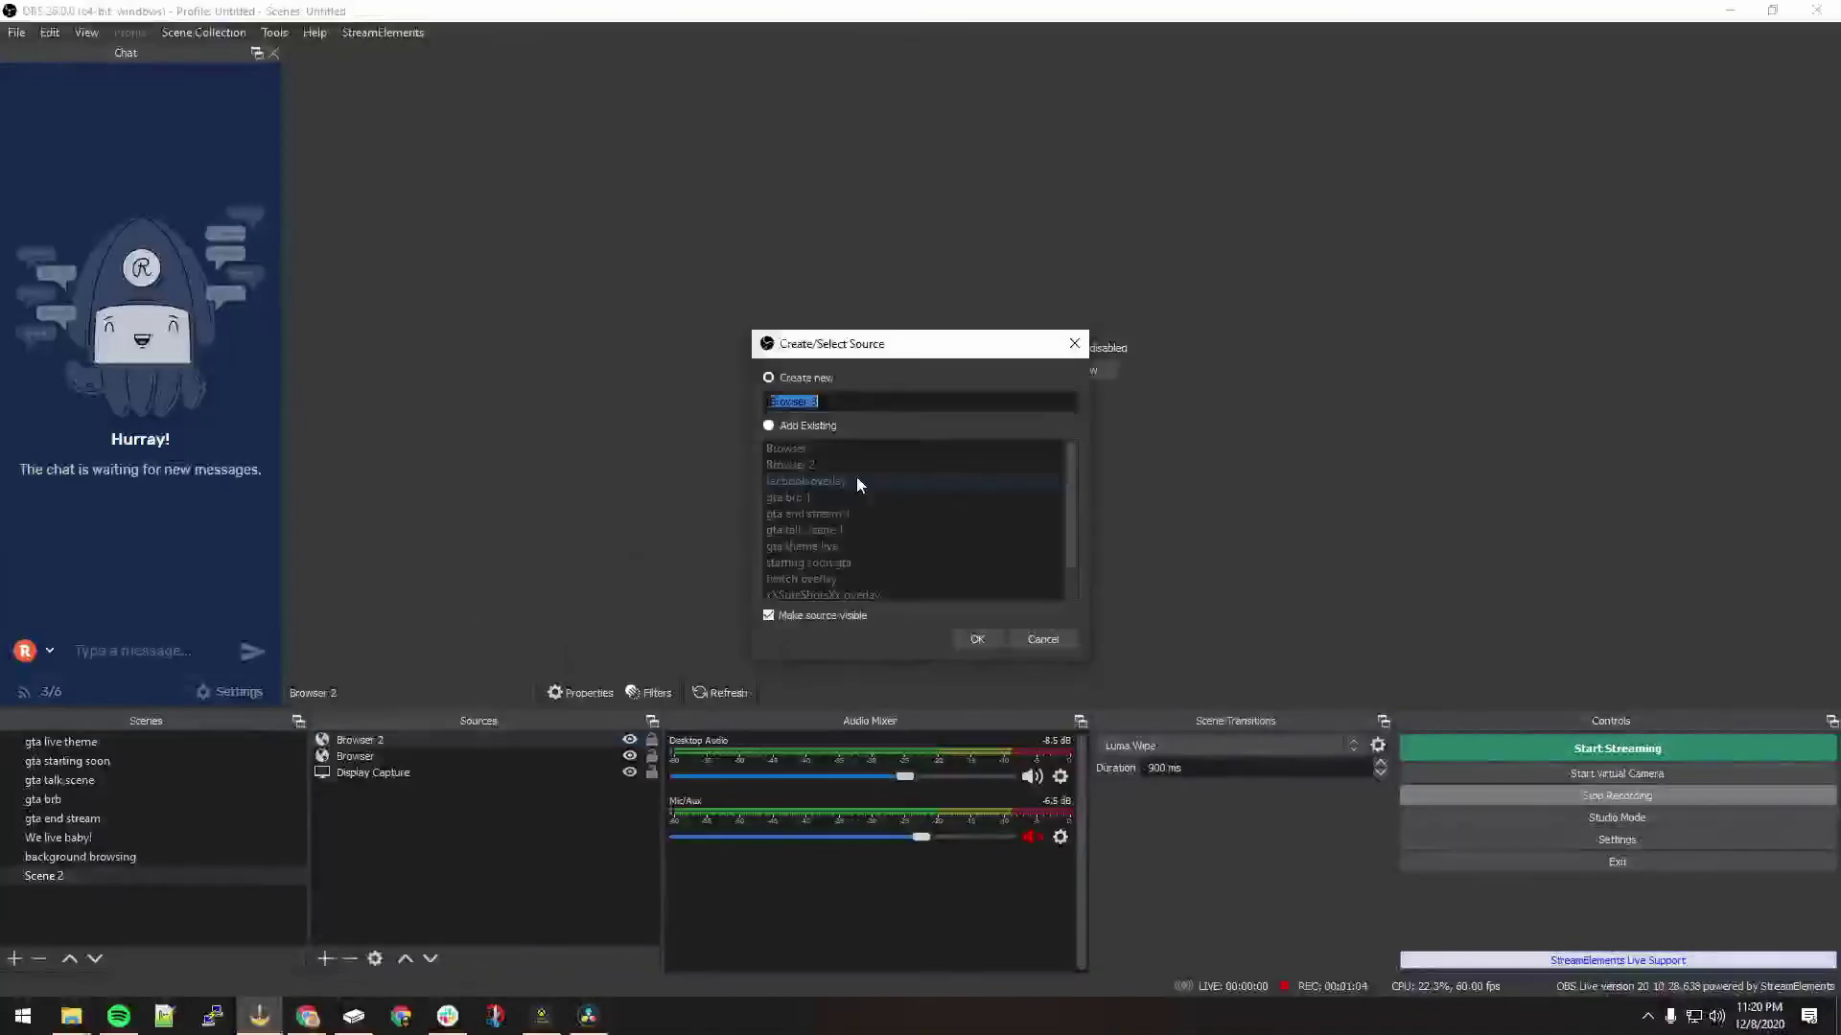
key("Return")
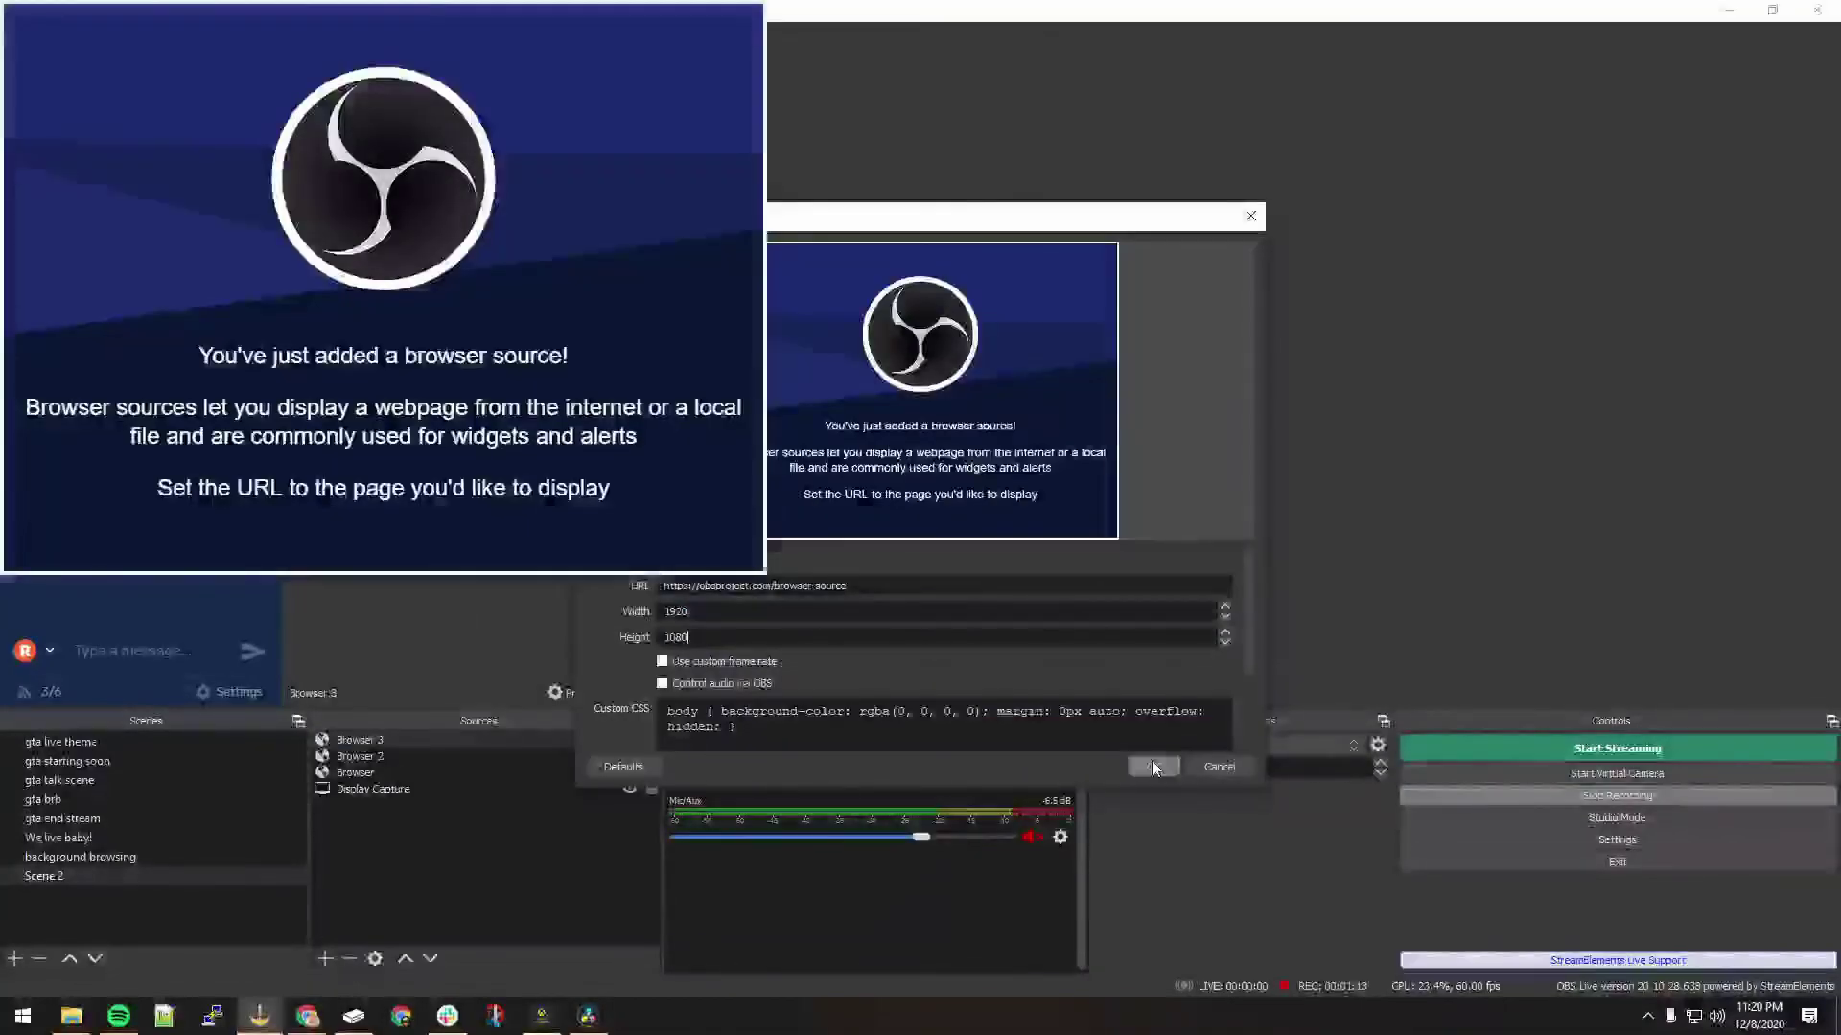